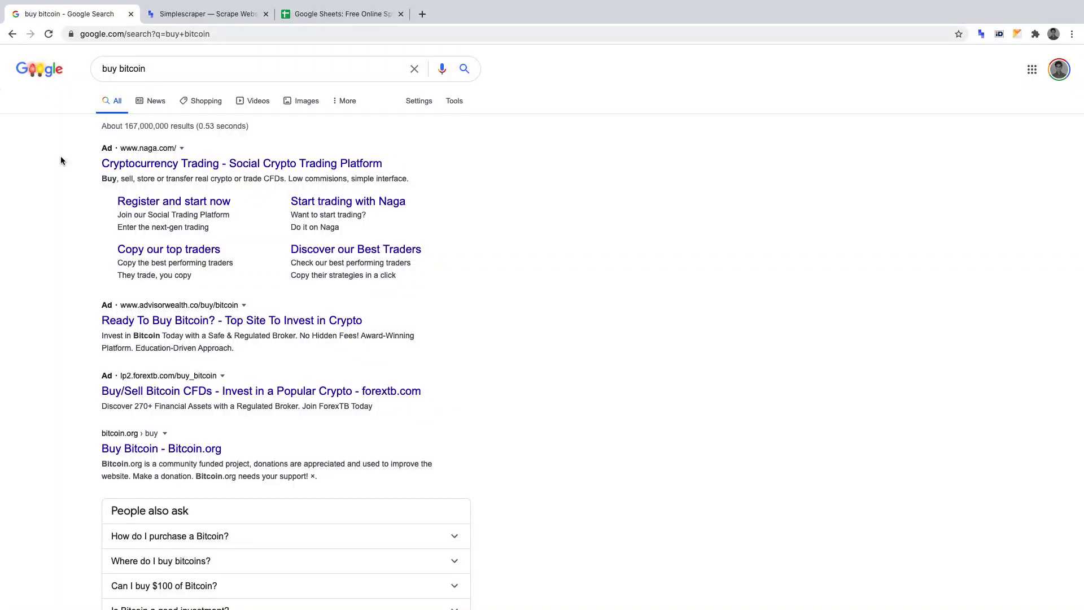
- Scroll through the buy bitcoin search results and back up to the top
scroll(61, 160, down, 5)
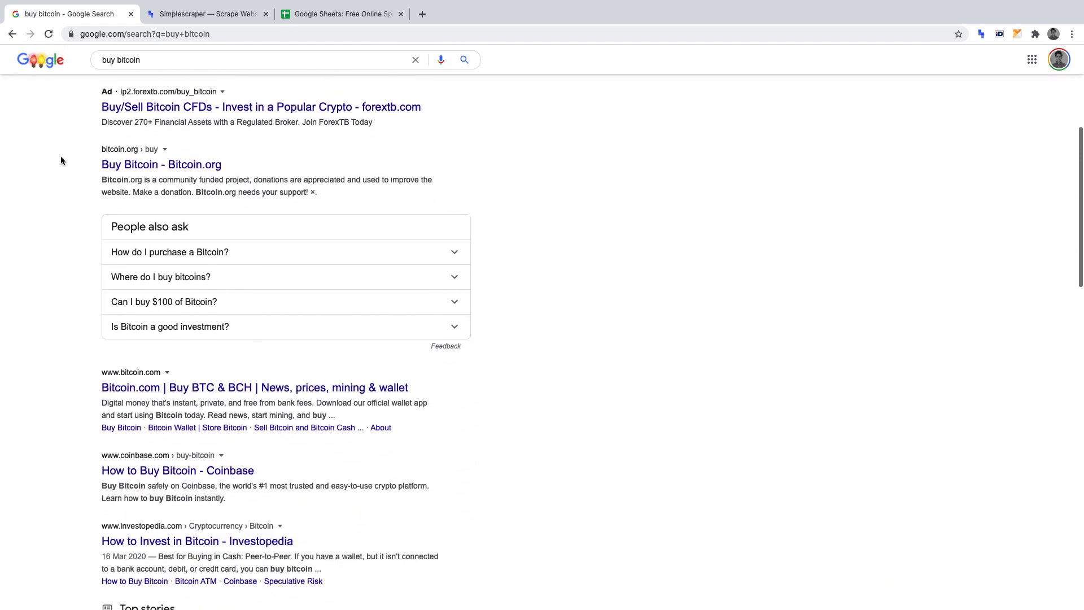
scroll(61, 160, down, 5)
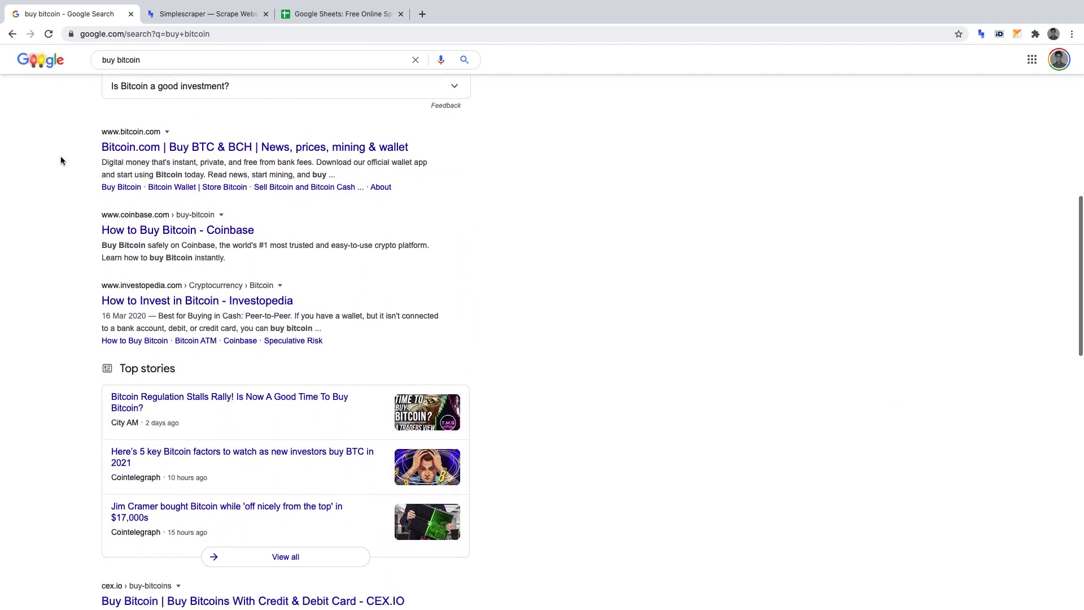
scroll(61, 161, down, 5)
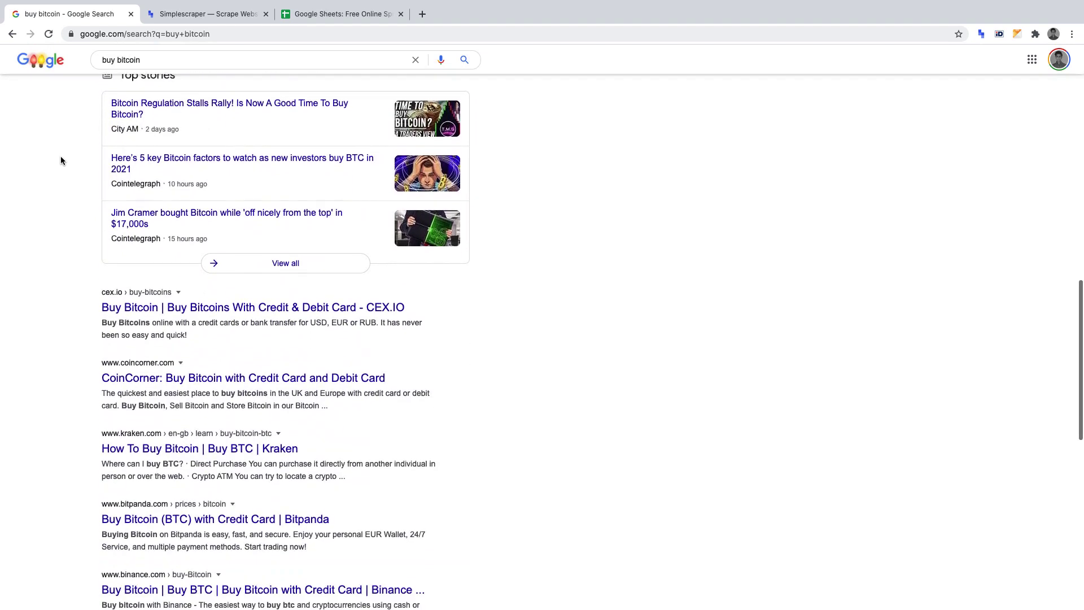
scroll(61, 160, down, 2)
scroll(61, 160, up, 6)
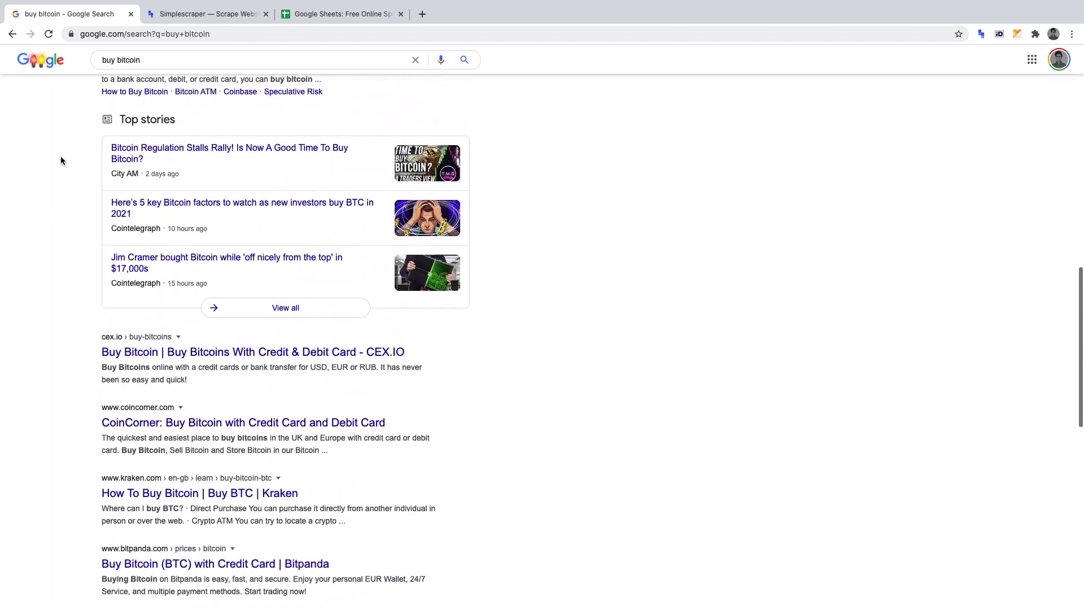
scroll(61, 160, up, 8)
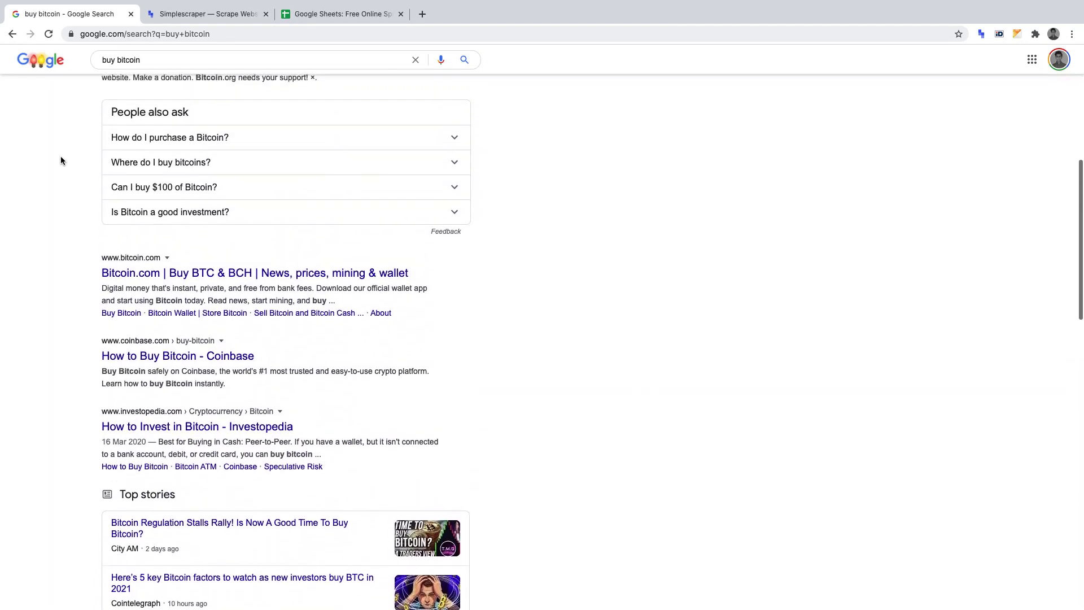
scroll(61, 160, up, 4)
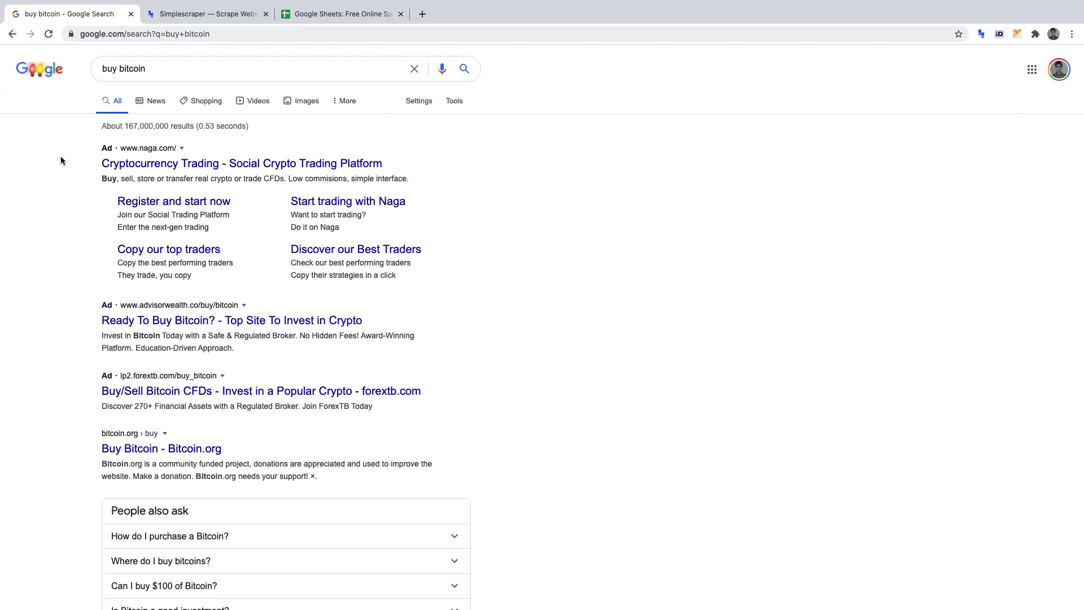
- Look over the Simplescraper homepage, then move on to the Google Sheets about page
click(192, 13)
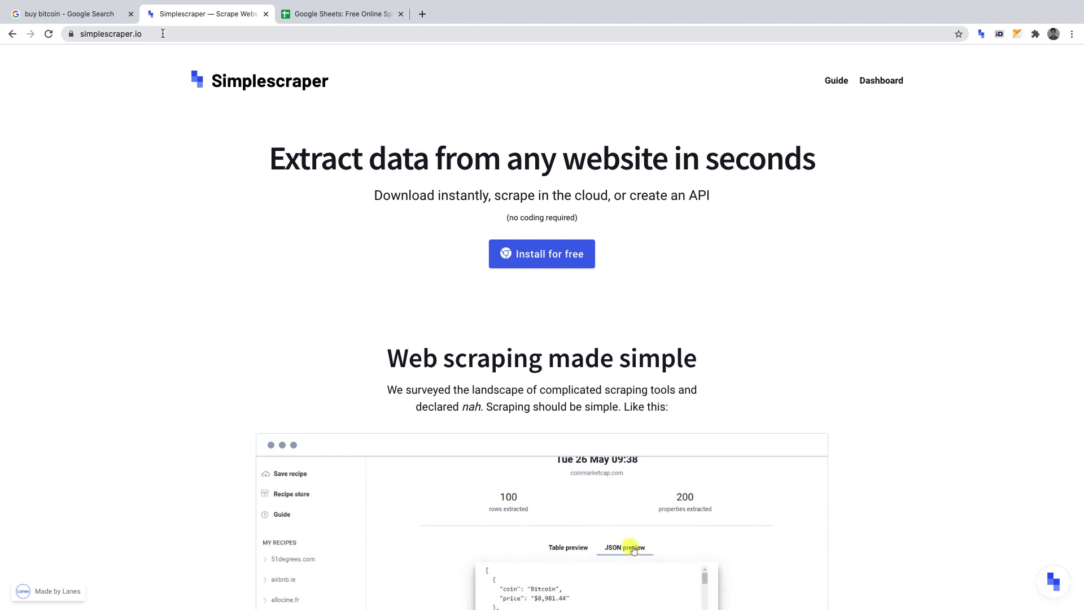
click(299, 19)
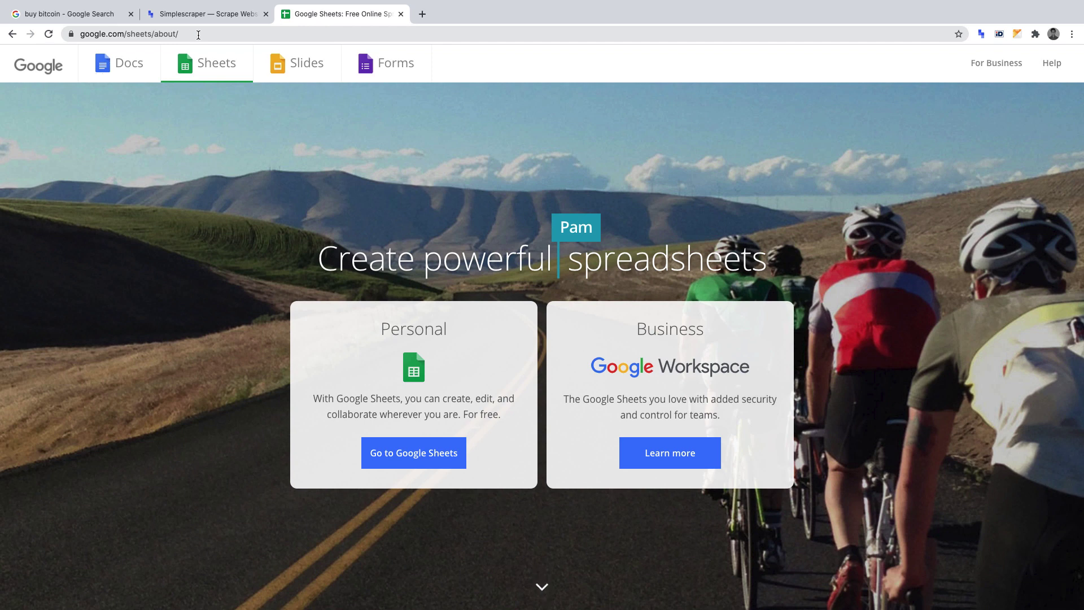
- Return to the 'buy bitcoin - Google Search' results tab
click(101, 13)
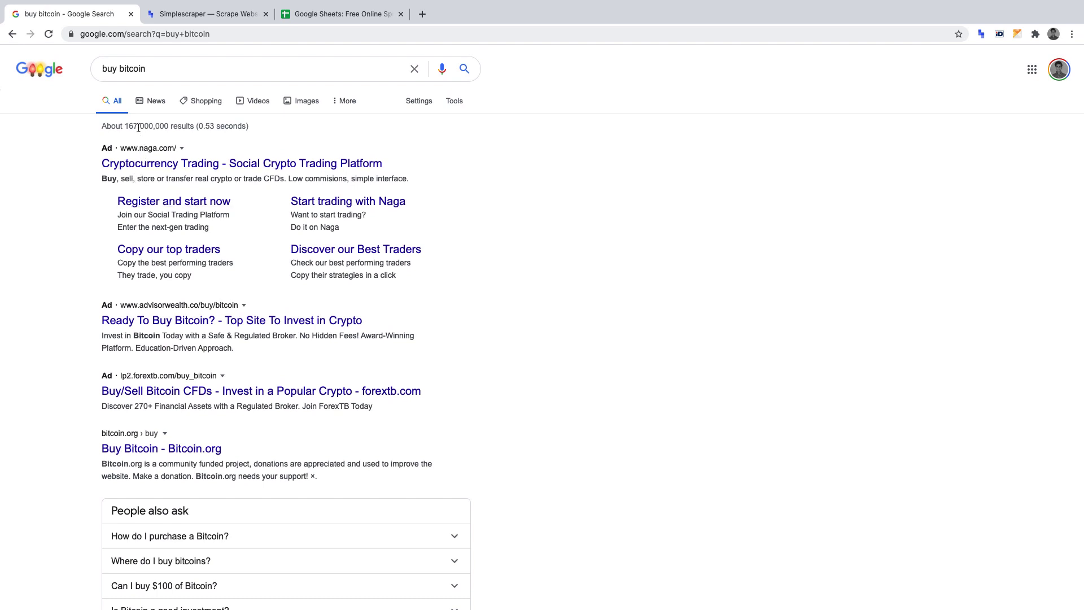
triple_click(170, 71)
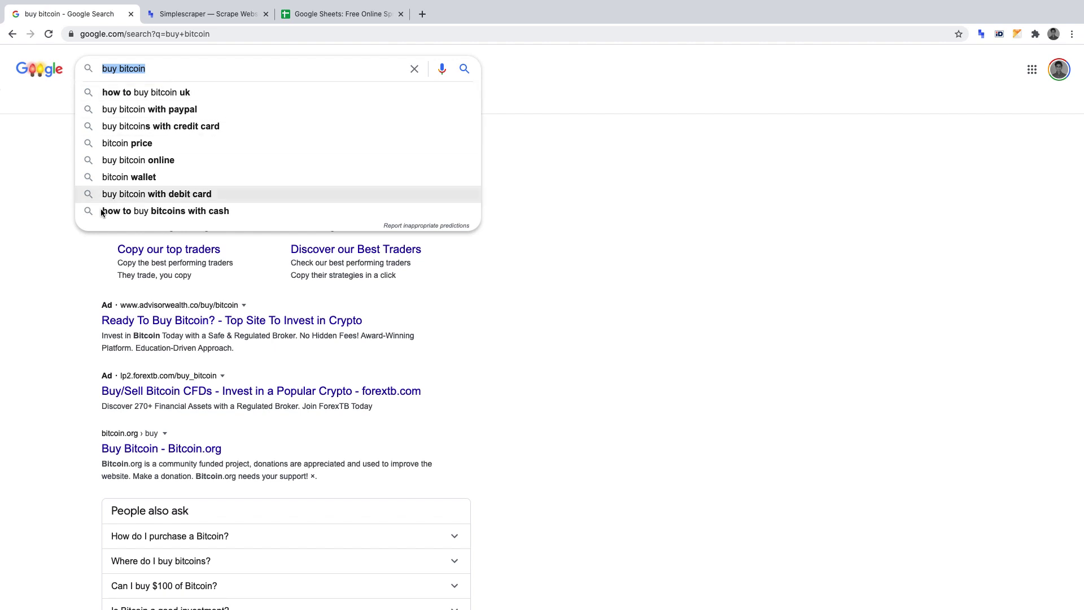
click(74, 311)
scroll(74, 315, down, 3)
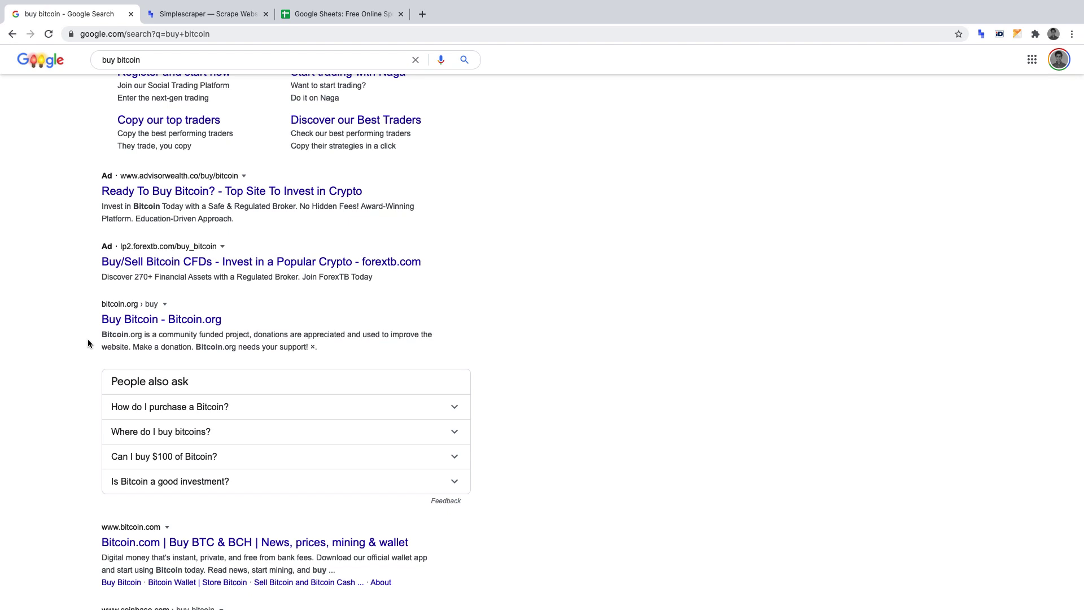
scroll(88, 341, up, 3)
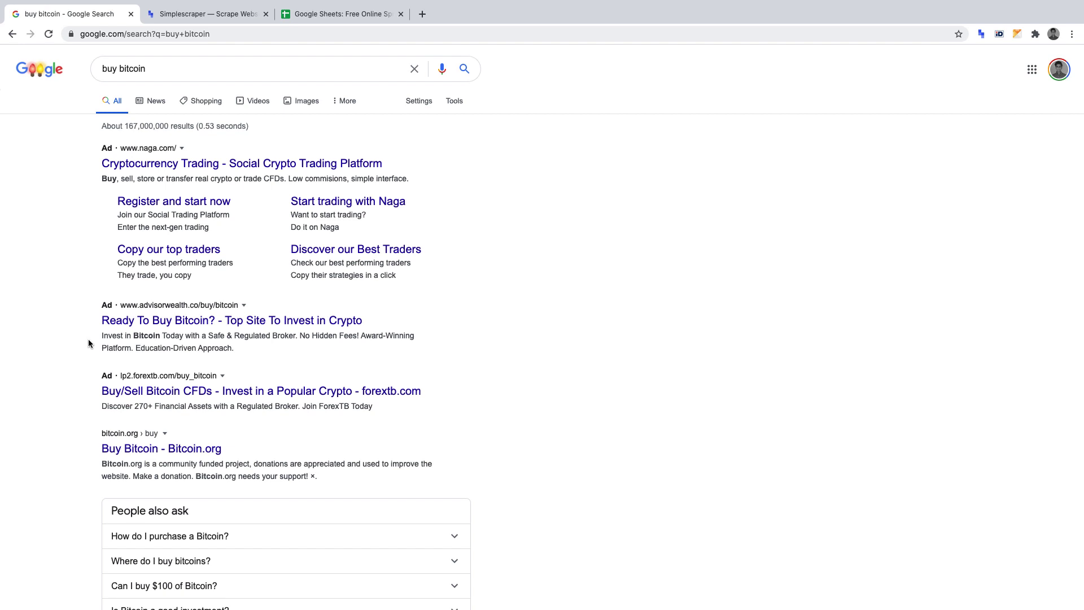
double_click(105, 69)
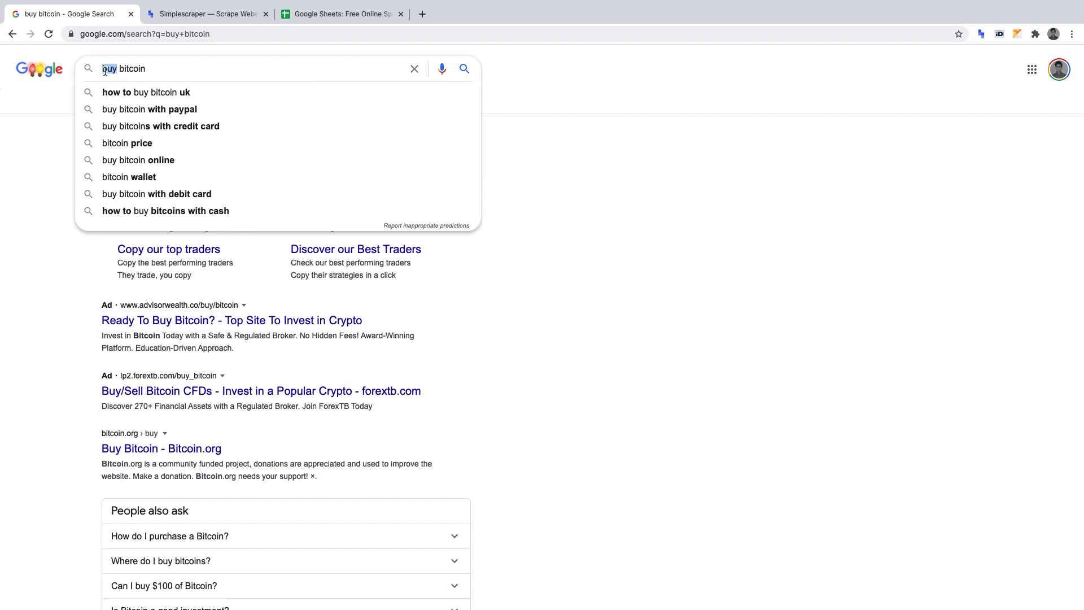
triple_click(105, 69)
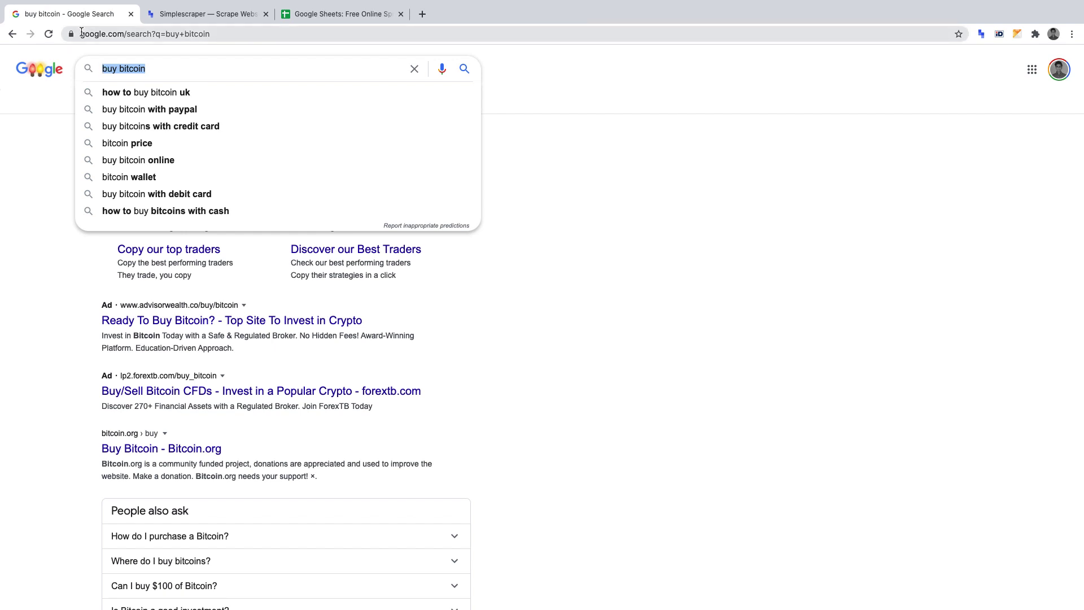
drag(82, 34, 236, 32)
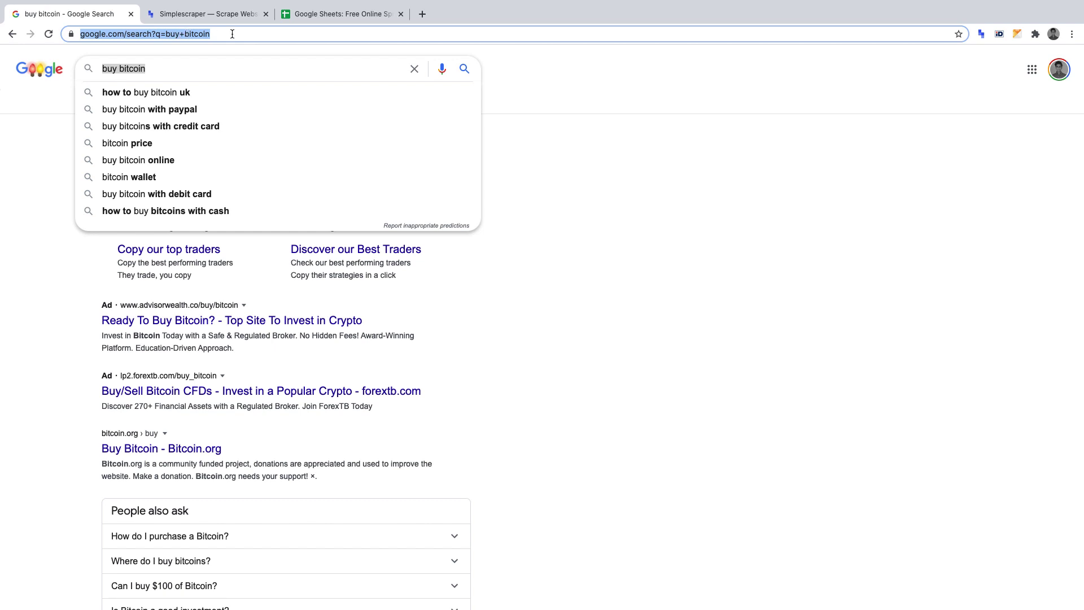
click(57, 271)
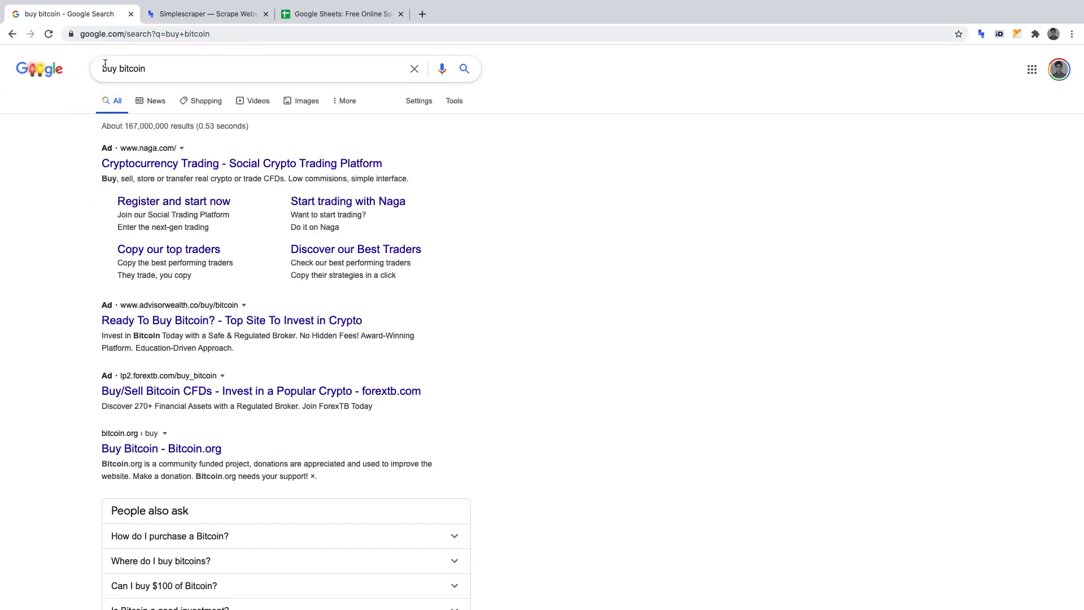
triple_click(170, 69)
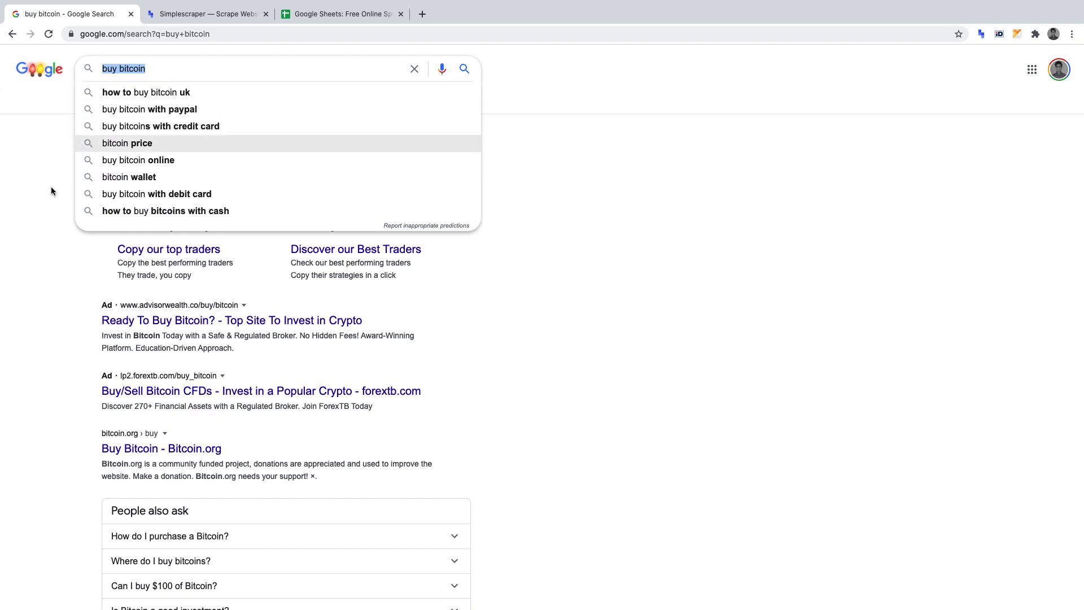
click(47, 285)
scroll(48, 285, down, 3)
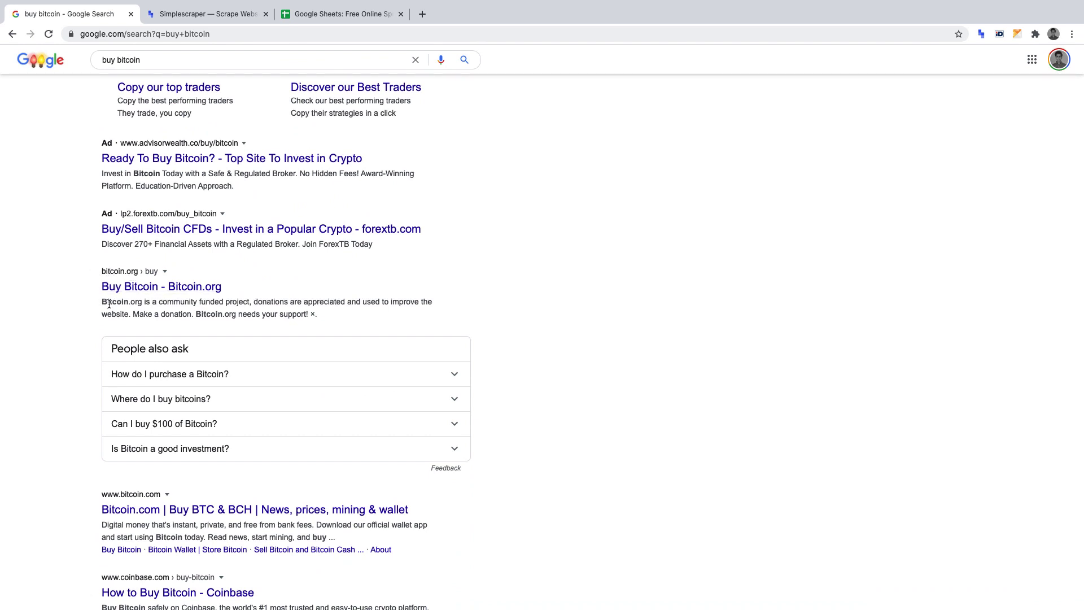
scroll(109, 305, down, 12)
scroll(109, 307, down, 2)
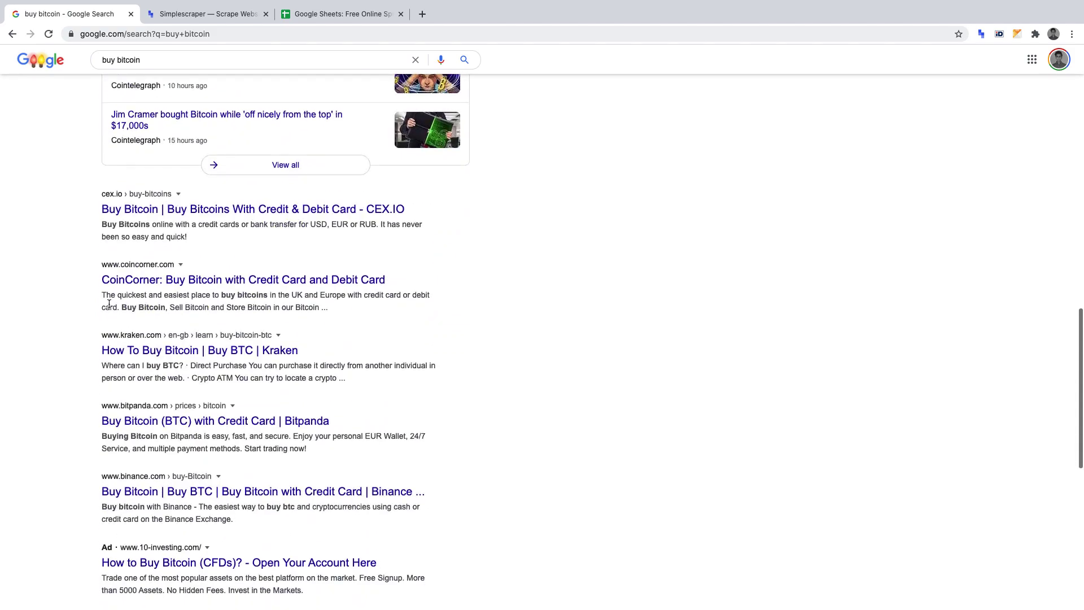
scroll(109, 305, up, 14)
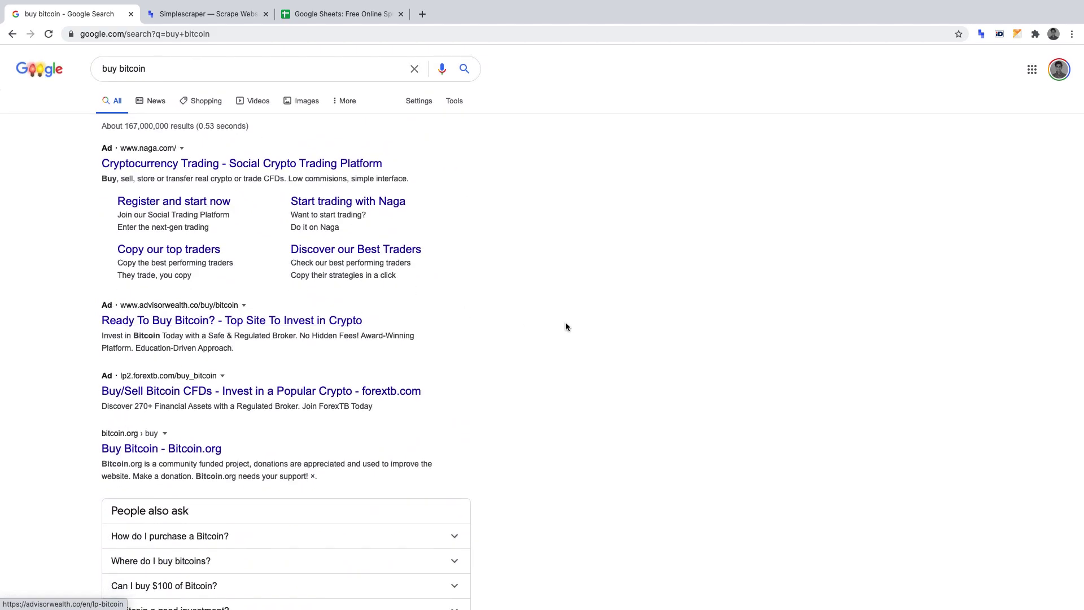
- Start a Simplescraper scrape of the results page and select the result URLs, including bitcoin.com
click(981, 34)
click(941, 62)
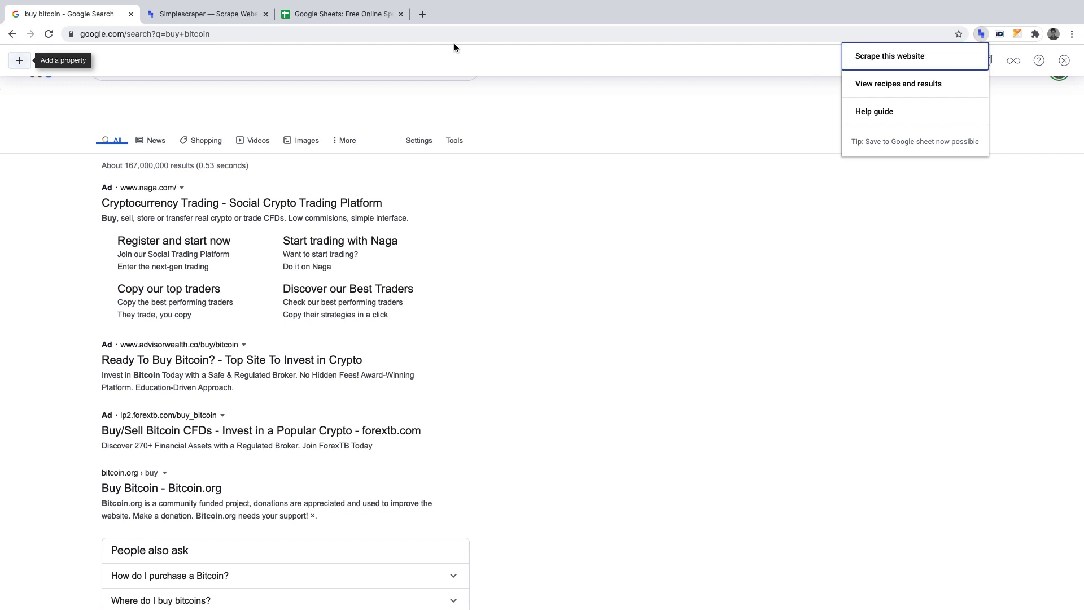
click(21, 61)
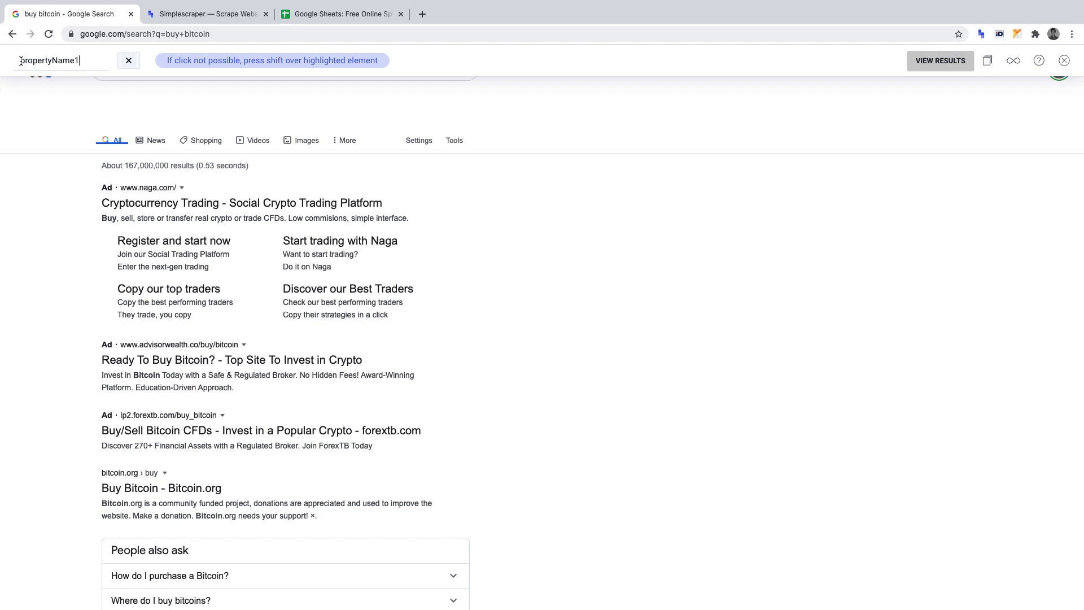
scroll(90, 358, down, 3)
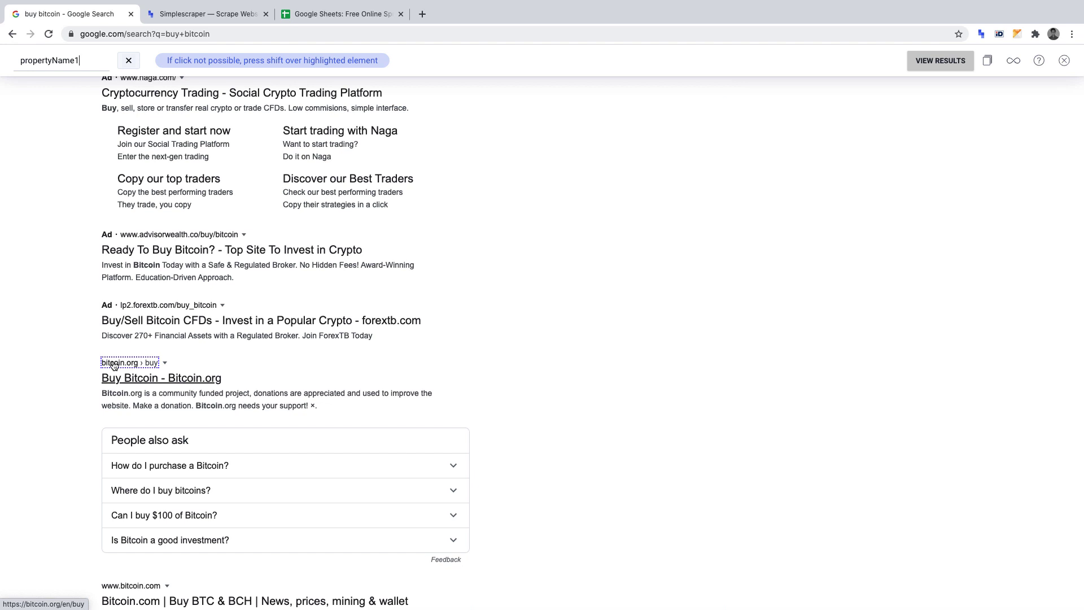
click(113, 365)
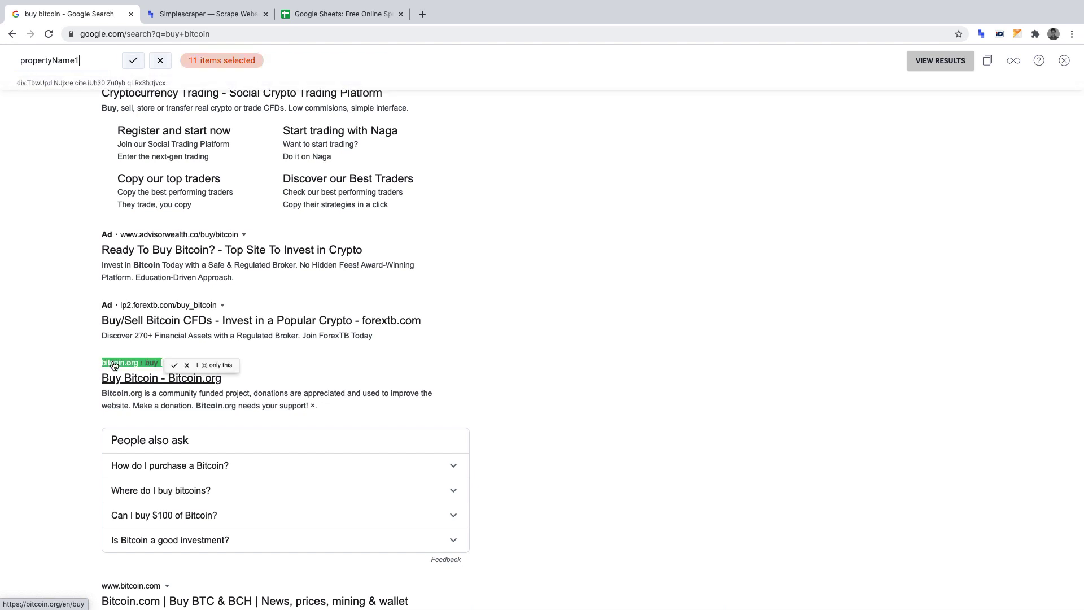
scroll(114, 365, down, 5)
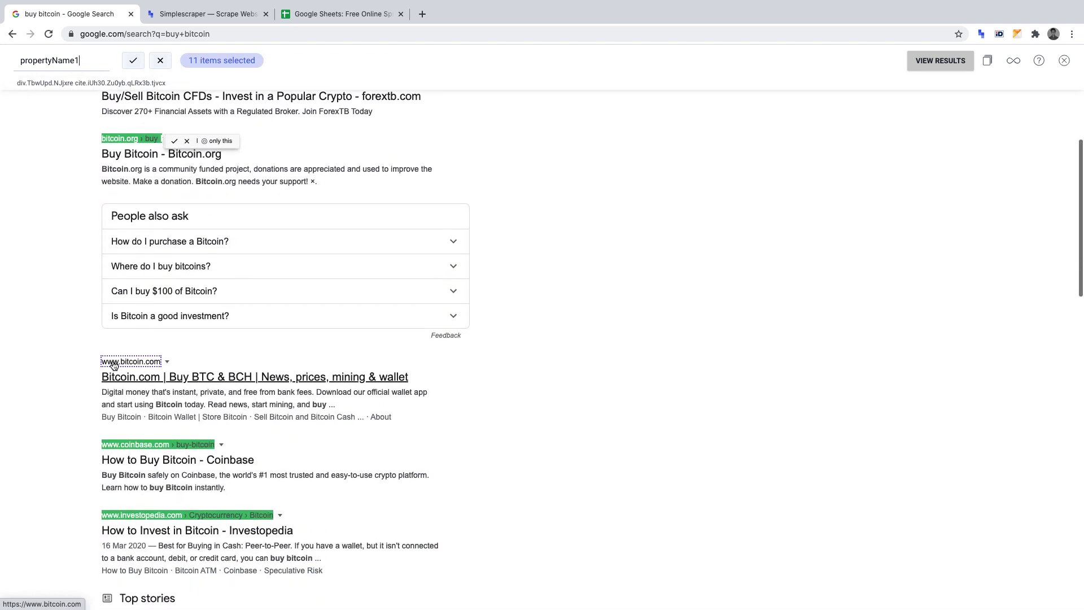
click(114, 365)
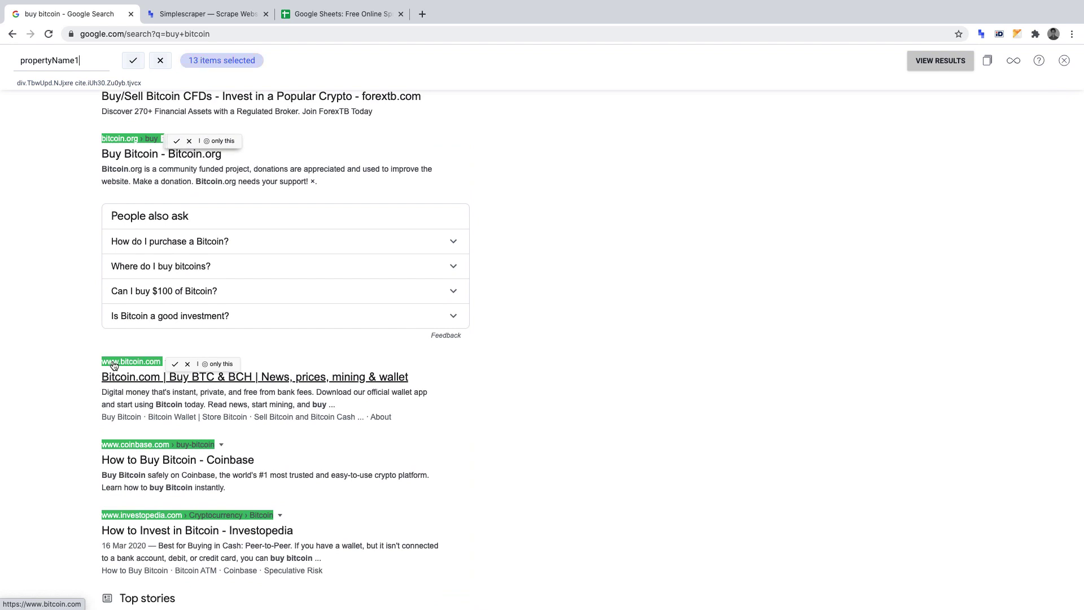
- Check the 13 selected URLs and name the first column 'URL'
scroll(113, 365, down, 8)
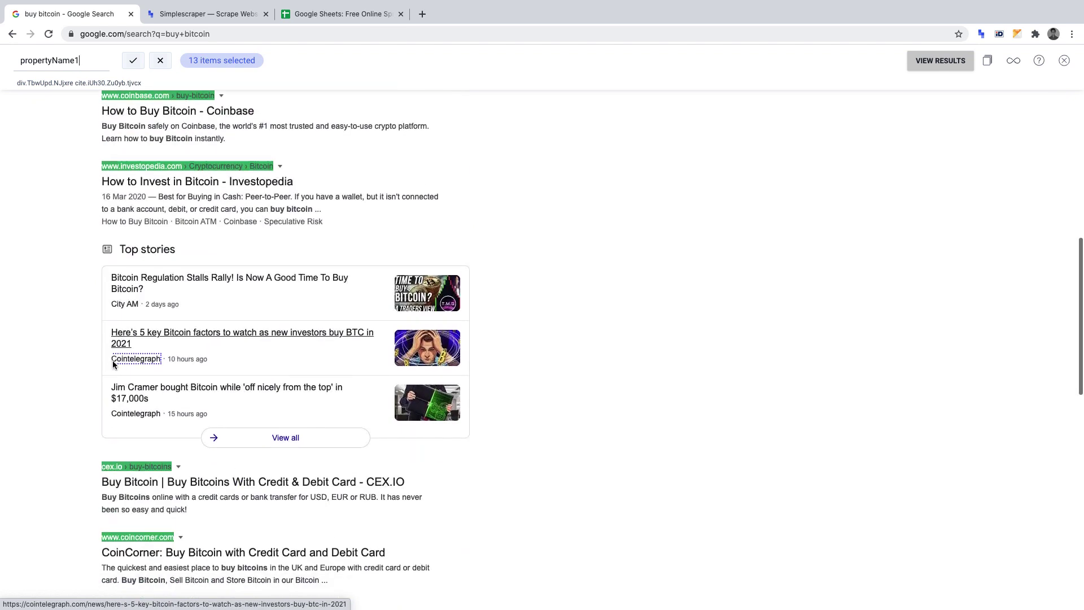
scroll(113, 366, down, 8)
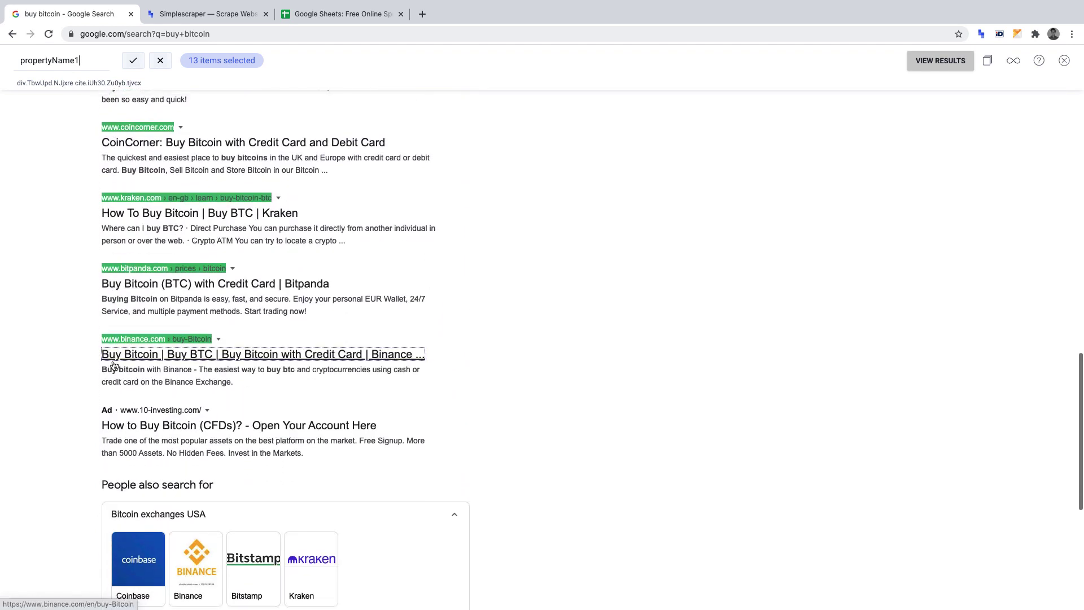
scroll(113, 365, down, 7)
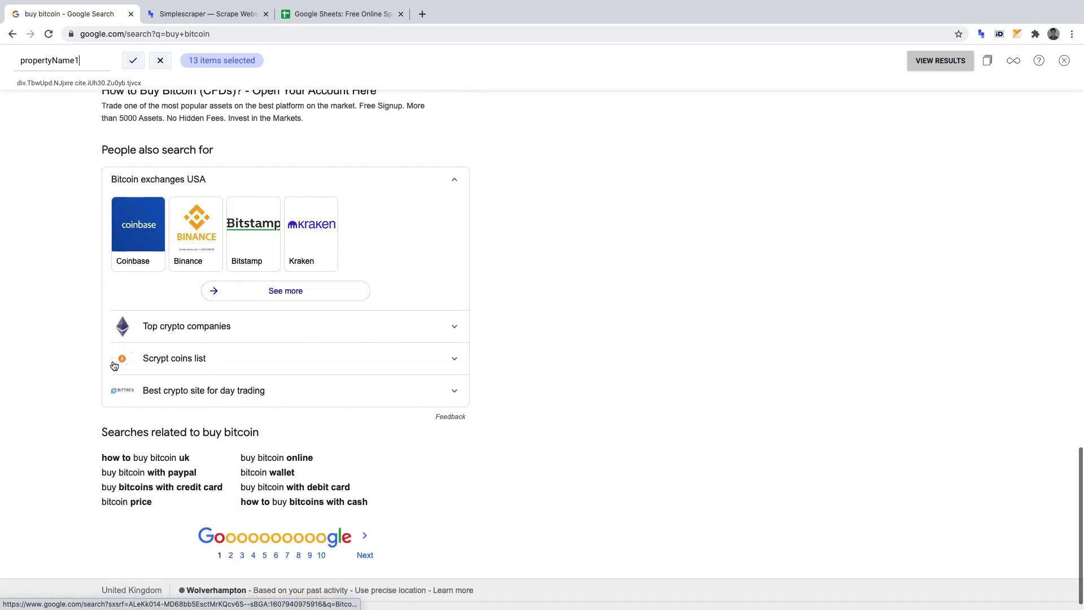
scroll(113, 365, up, 8)
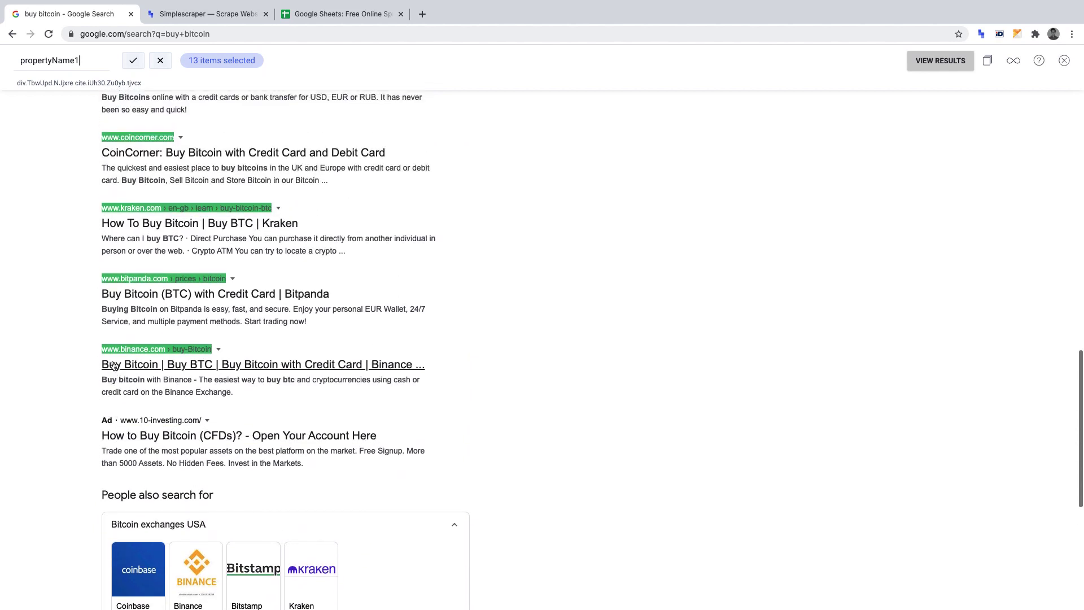
scroll(113, 366, up, 12)
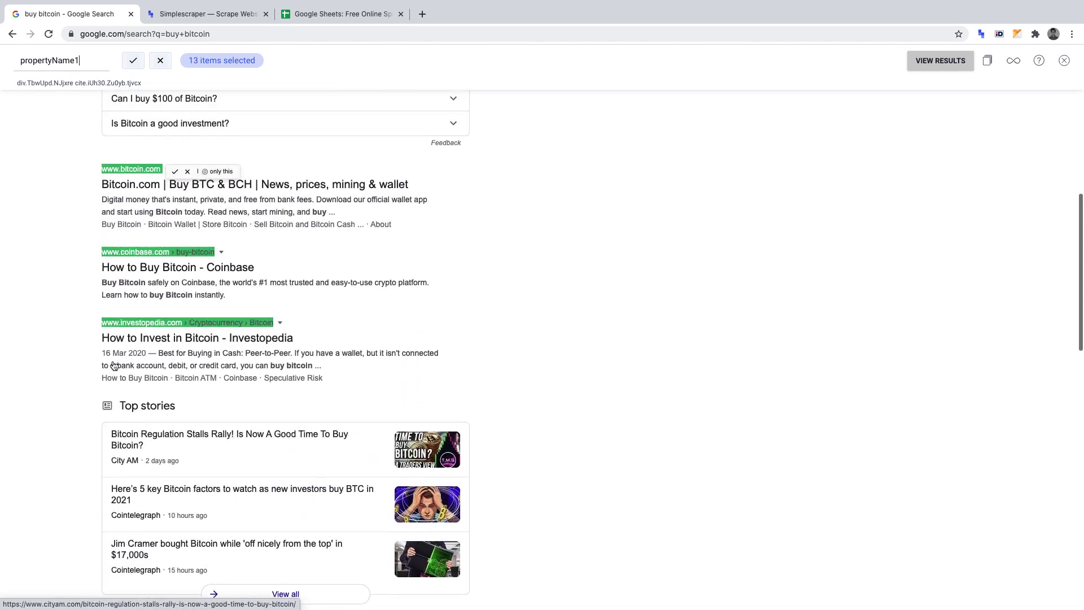
scroll(113, 365, up, 11)
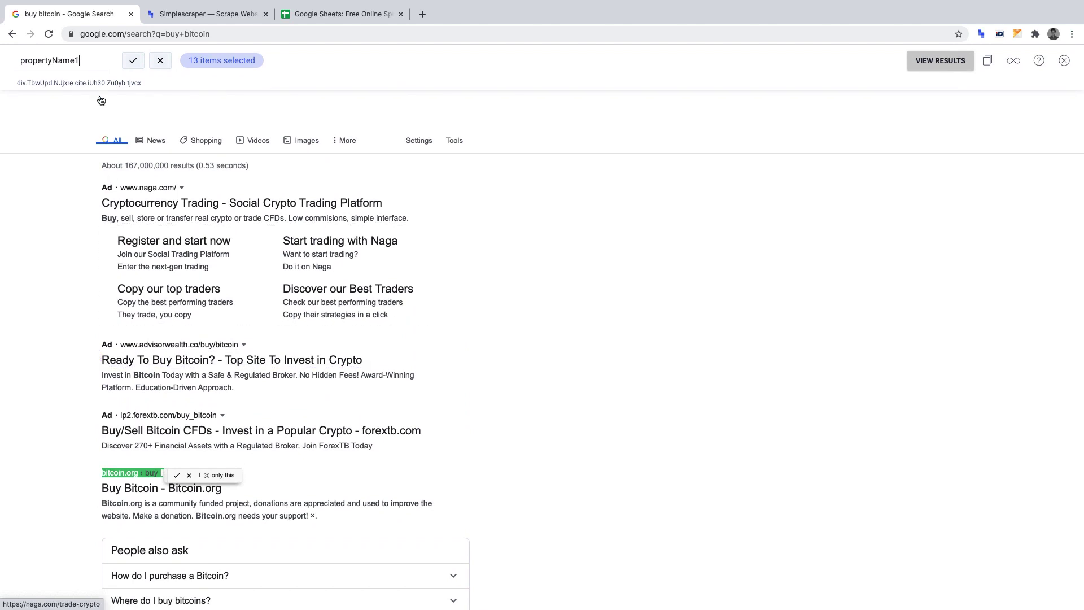
double_click(74, 64)
text(URL)
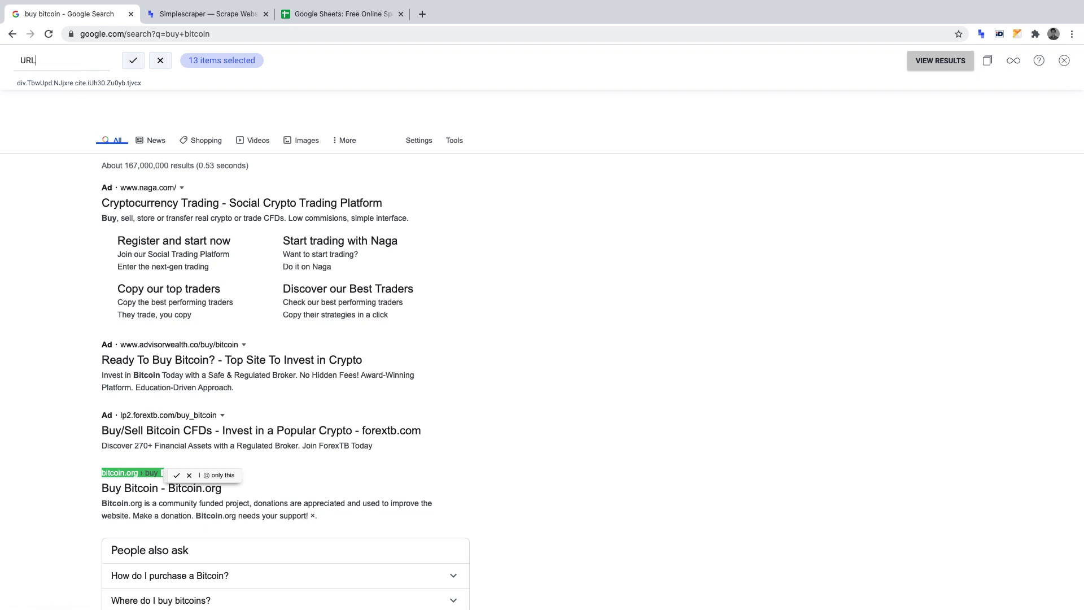
click(134, 62)
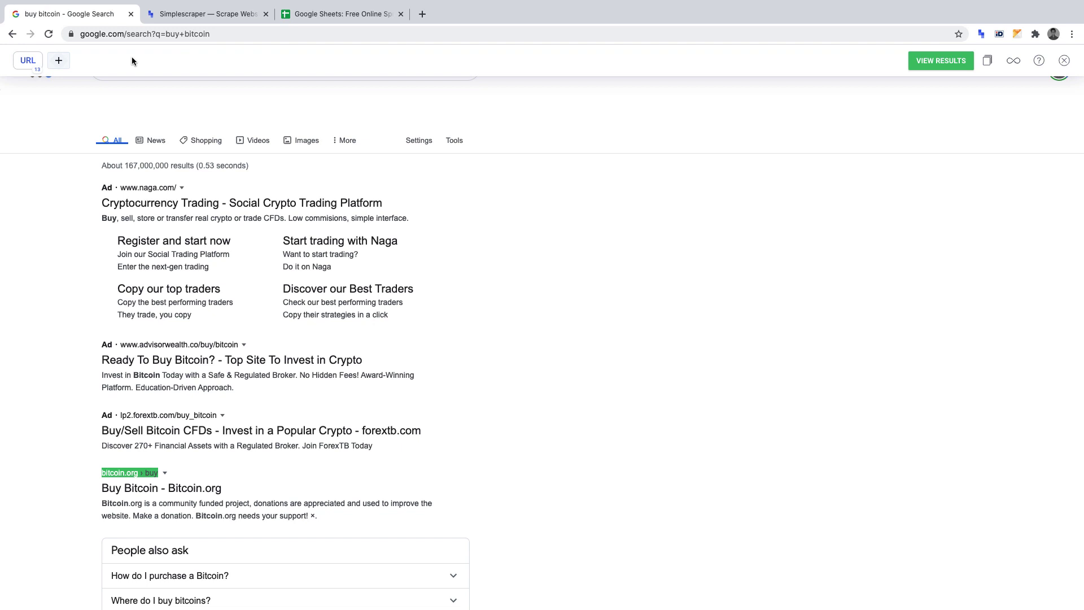
- Add a second property and select the 13 result titles, starting with 'Buy Bitcoin - Bitcoin.org'
click(58, 60)
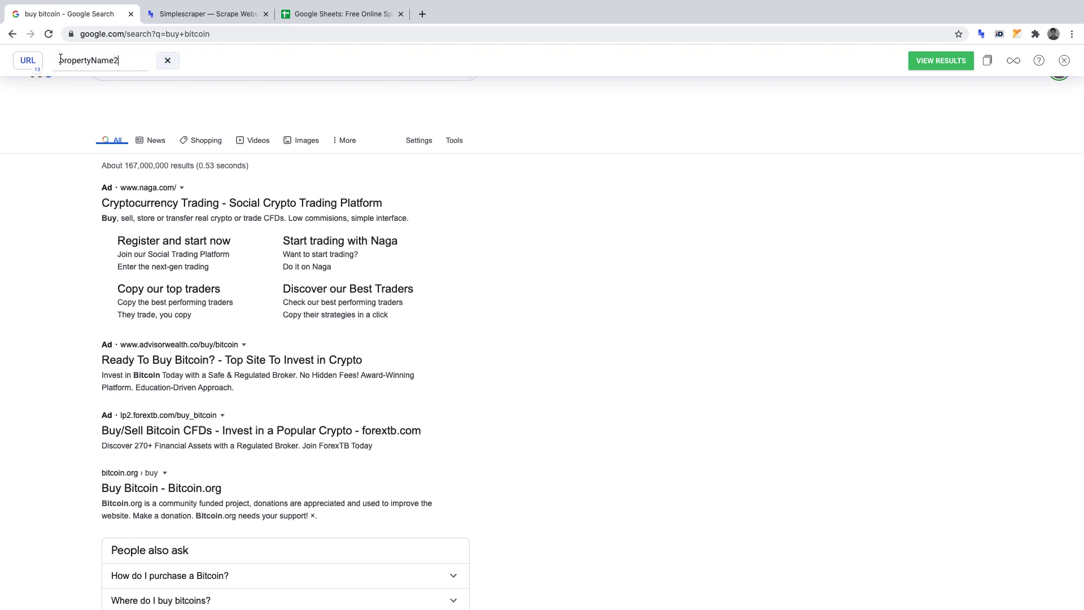
scroll(170, 356, down, 3)
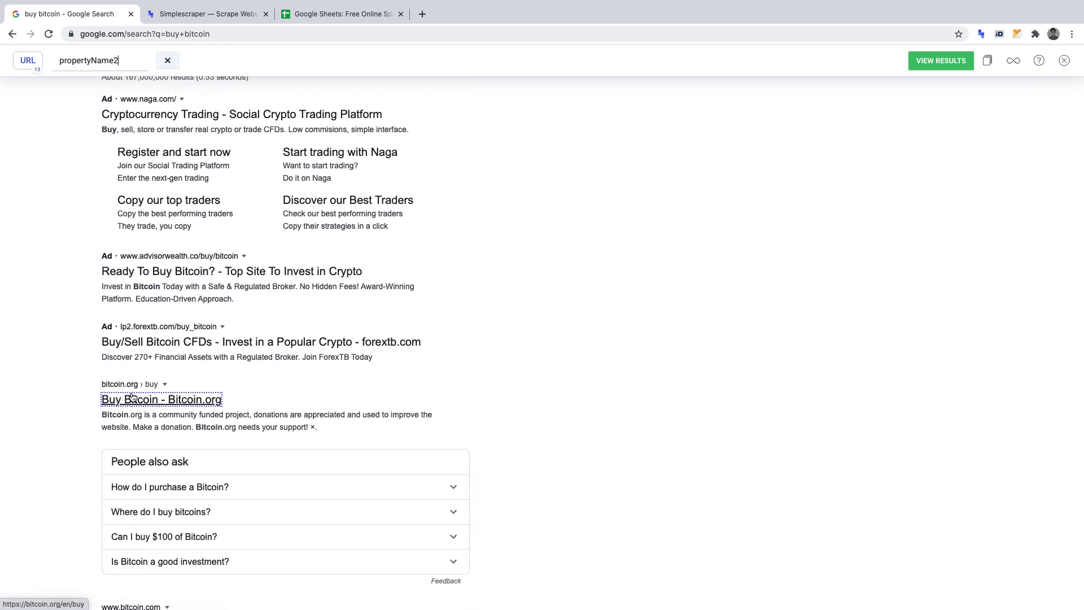
click(131, 397)
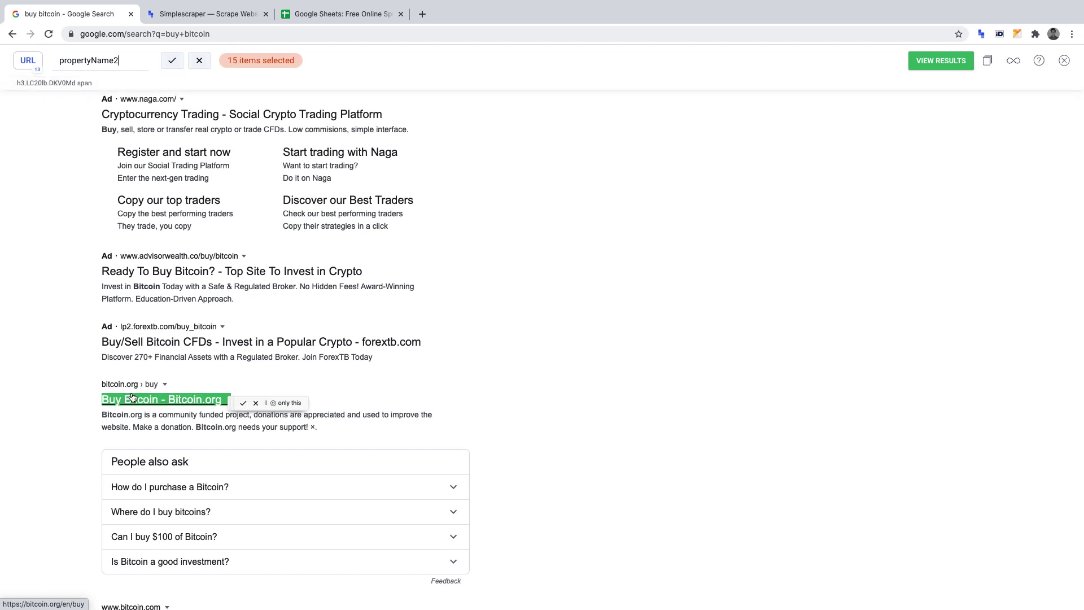
scroll(132, 397, down, 5)
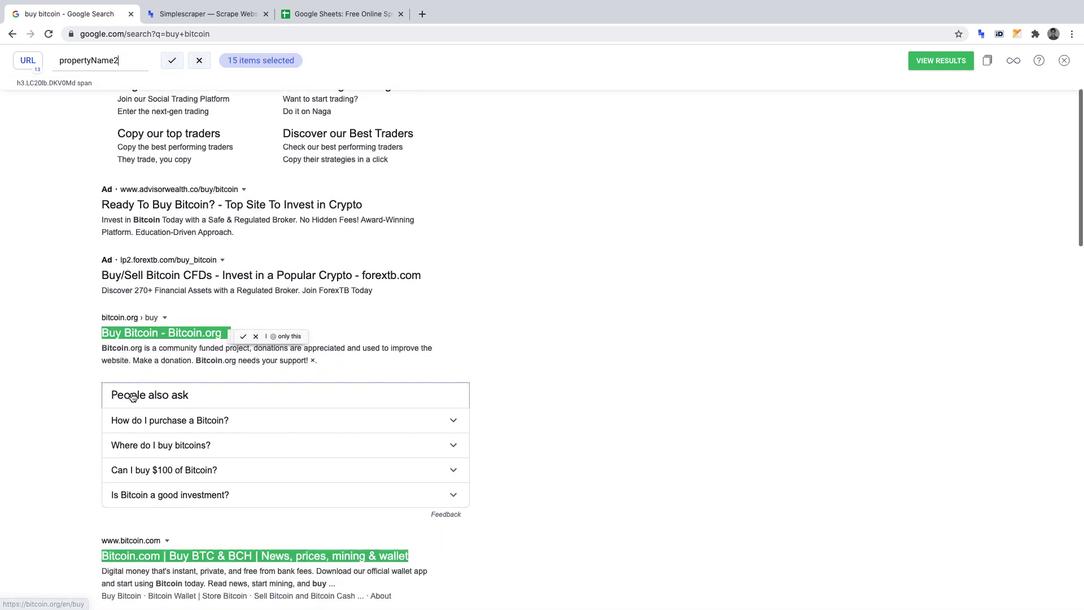
scroll(132, 397, down, 10)
scroll(132, 397, down, 10)
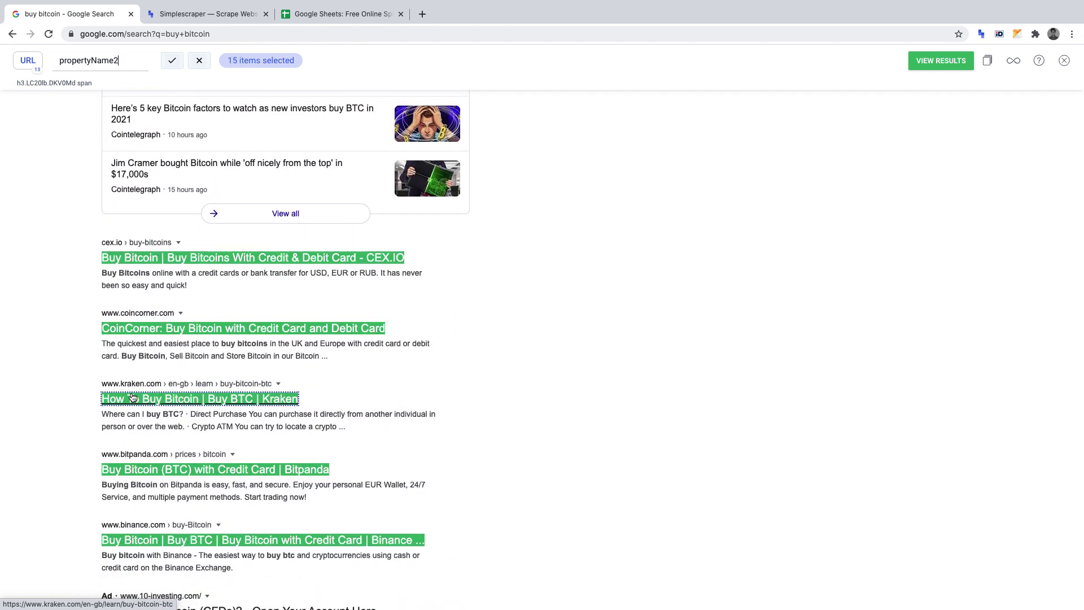
scroll(132, 397, down, 7)
scroll(132, 397, down, 8)
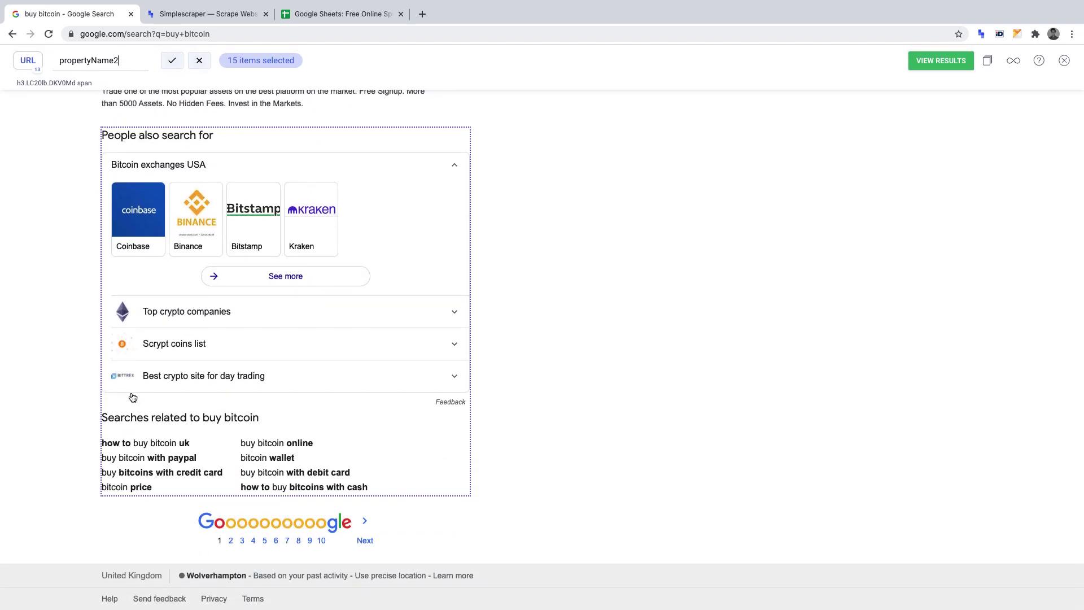
scroll(132, 397, up, 16)
scroll(132, 397, up, 17)
scroll(132, 398, up, 9)
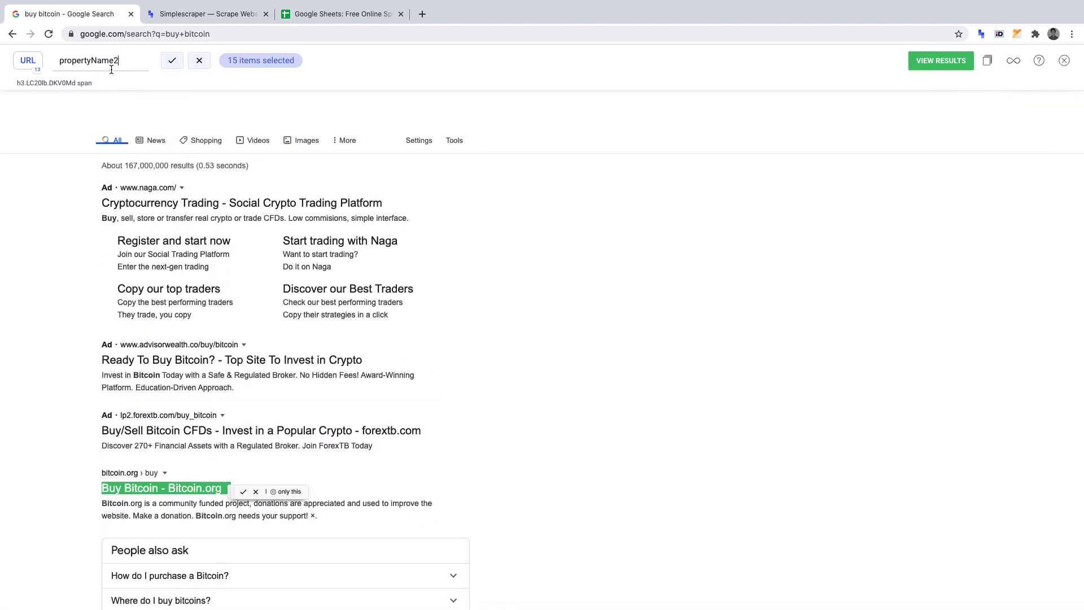
- Rename propertyName2 to 'TITLE' and confirm the column
double_click(111, 68)
text(TITLE)
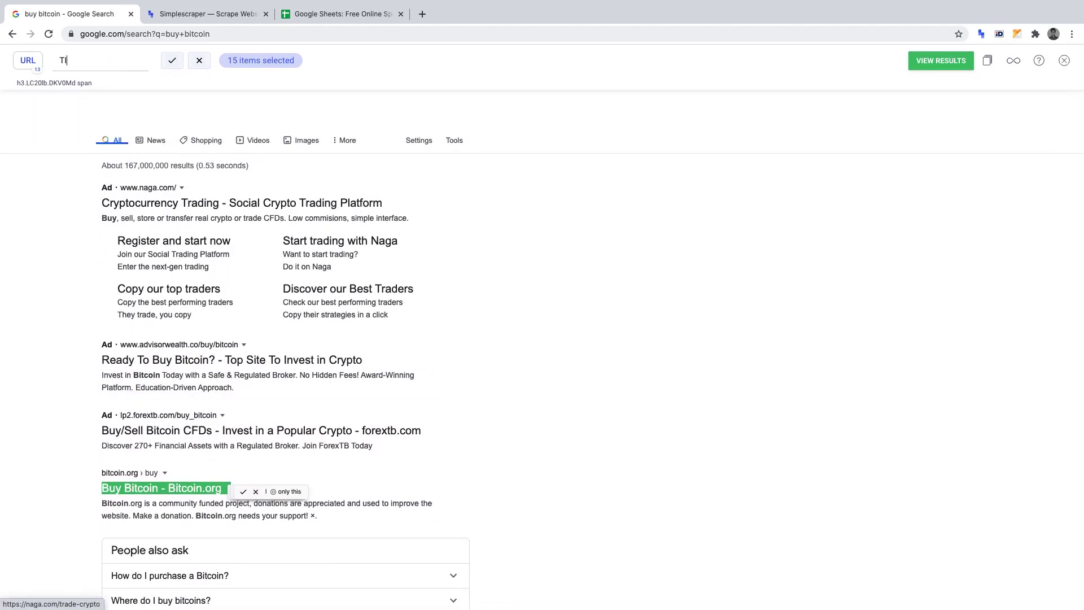
click(173, 62)
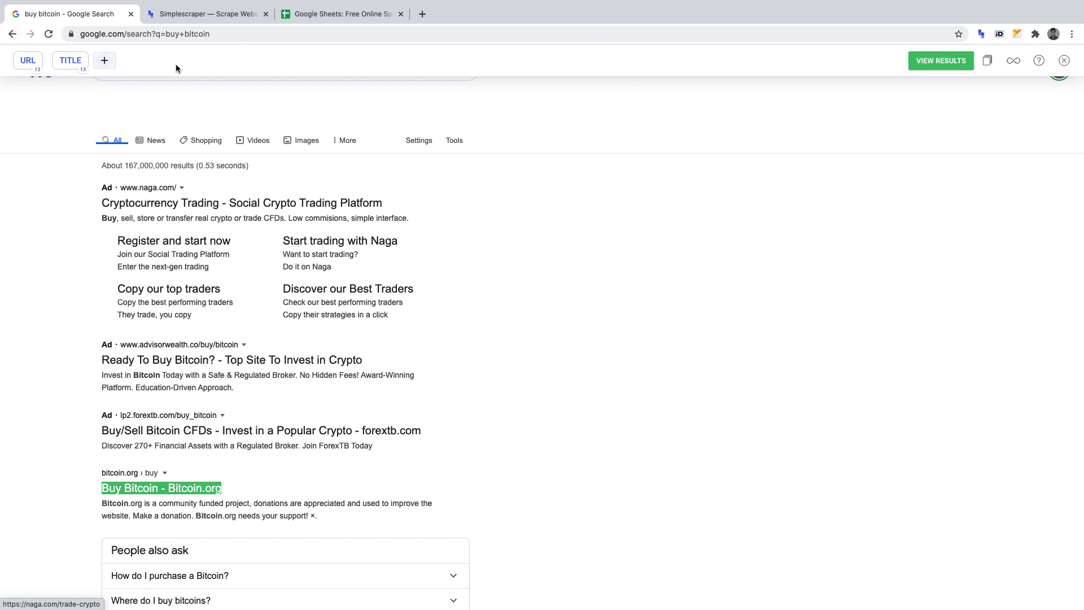
- Add a third property and select the result snippet texts, starting with bitcoin.org's
click(104, 60)
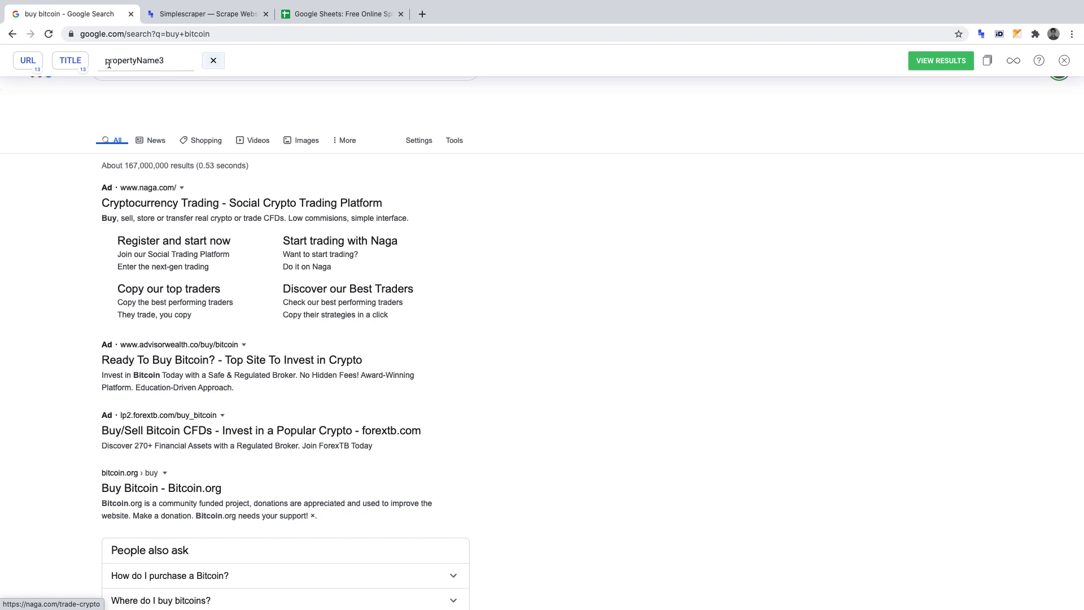
scroll(85, 254, down, 5)
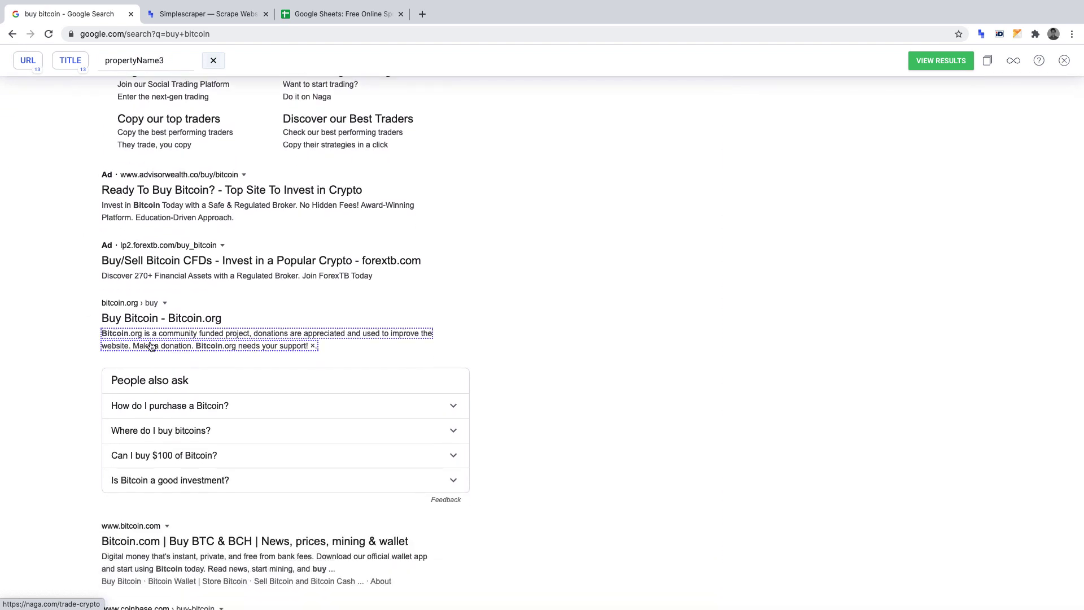
click(151, 346)
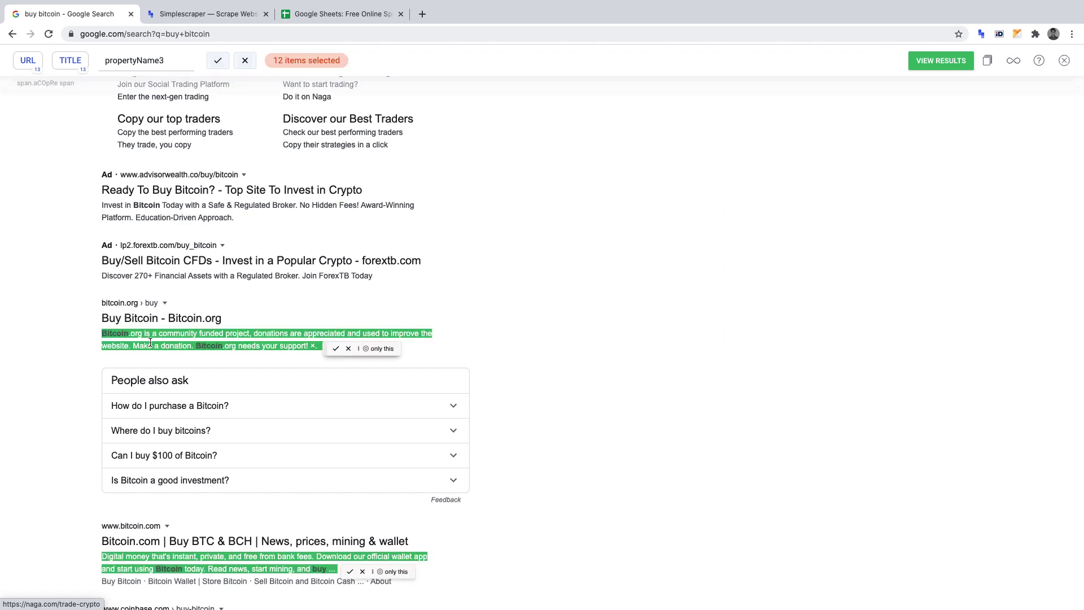
scroll(151, 346, down, 3)
scroll(151, 346, down, 8)
scroll(150, 346, down, 12)
scroll(151, 346, up, 9)
scroll(151, 346, up, 7)
scroll(151, 346, up, 6)
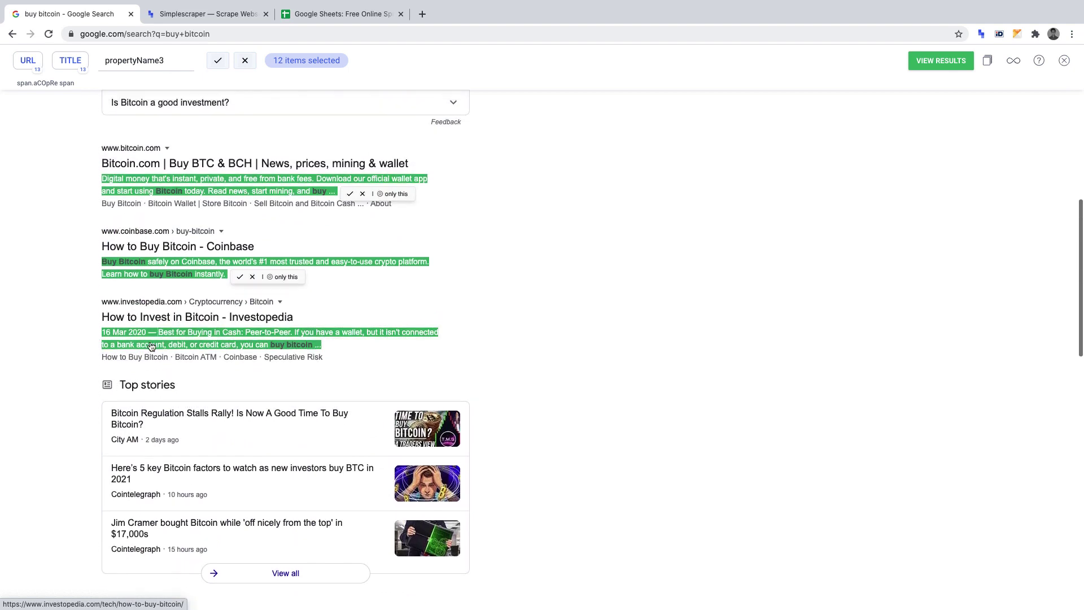
scroll(151, 345, up, 5)
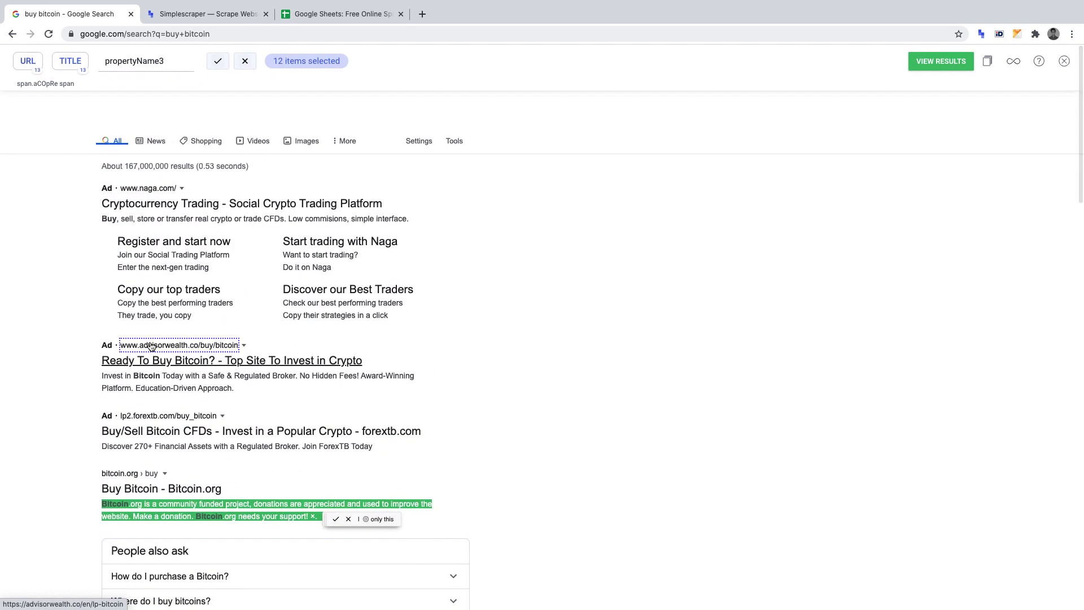
- Rename propertyName3 to 'DESCRIPTION' and confirm the column
double_click(150, 66)
text(DES)
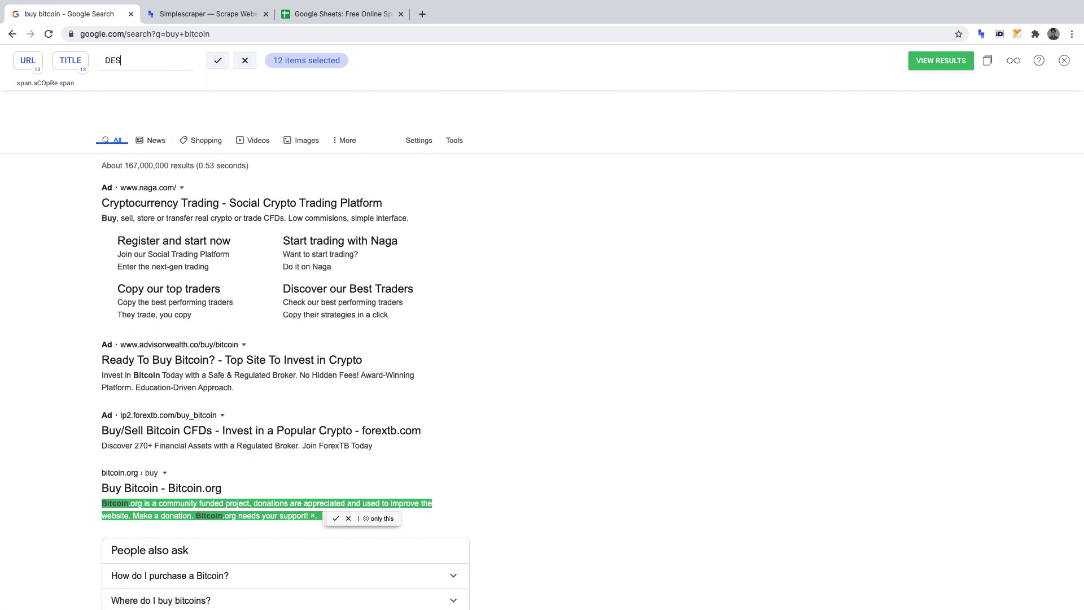
text(CRIPTION)
click(217, 63)
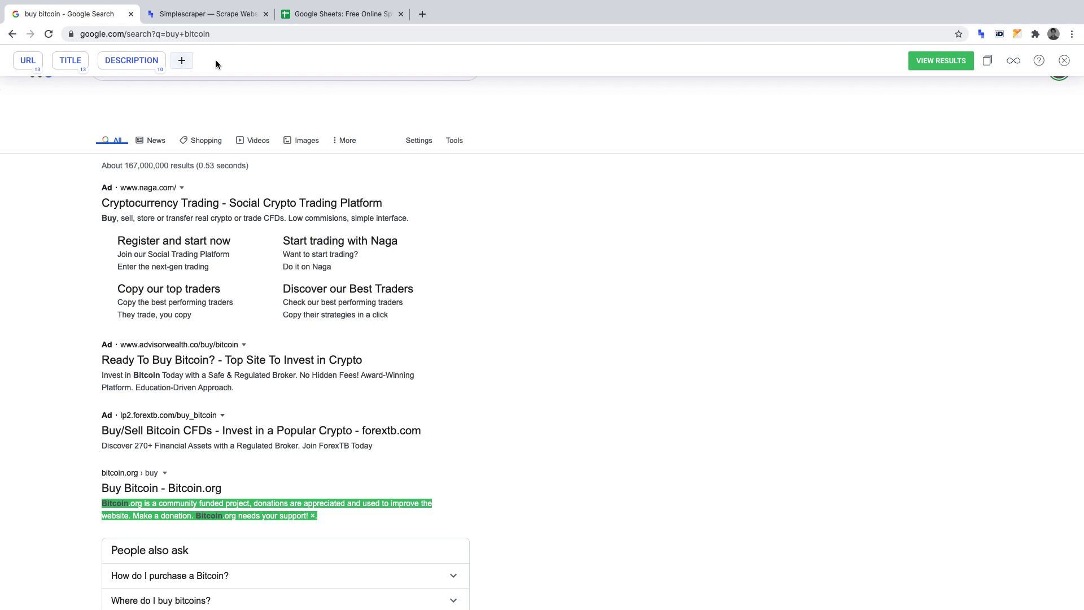
- Preview the 13 extracted rows as a DESCRIPTION, TITLE and URL table
click(920, 58)
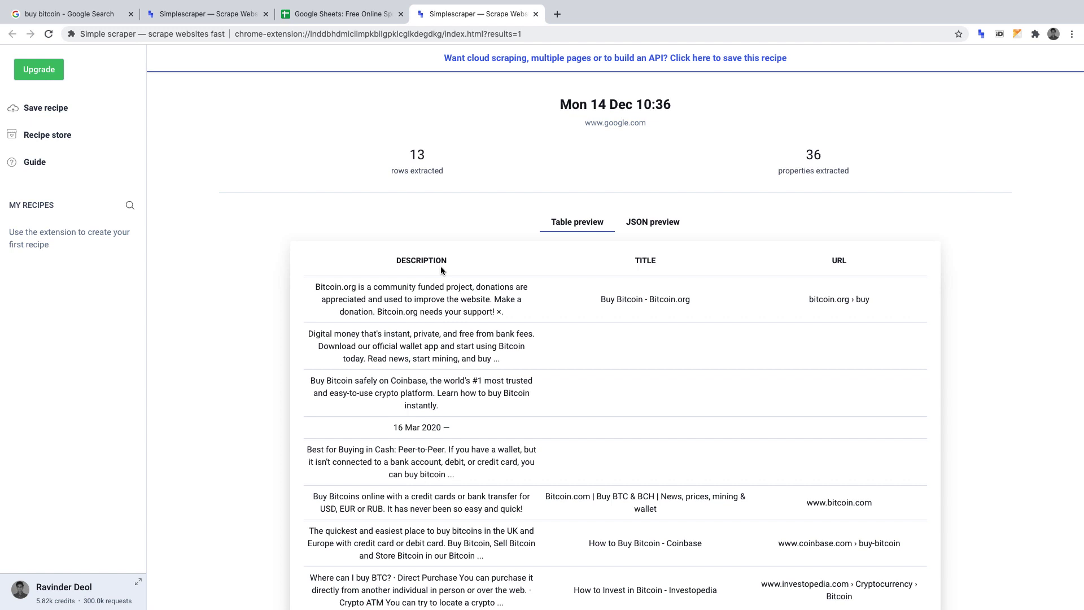
- Name the new recipe 'SERP Crawler' in the save-recipe form for the buy bitcoin search
click(84, 114)
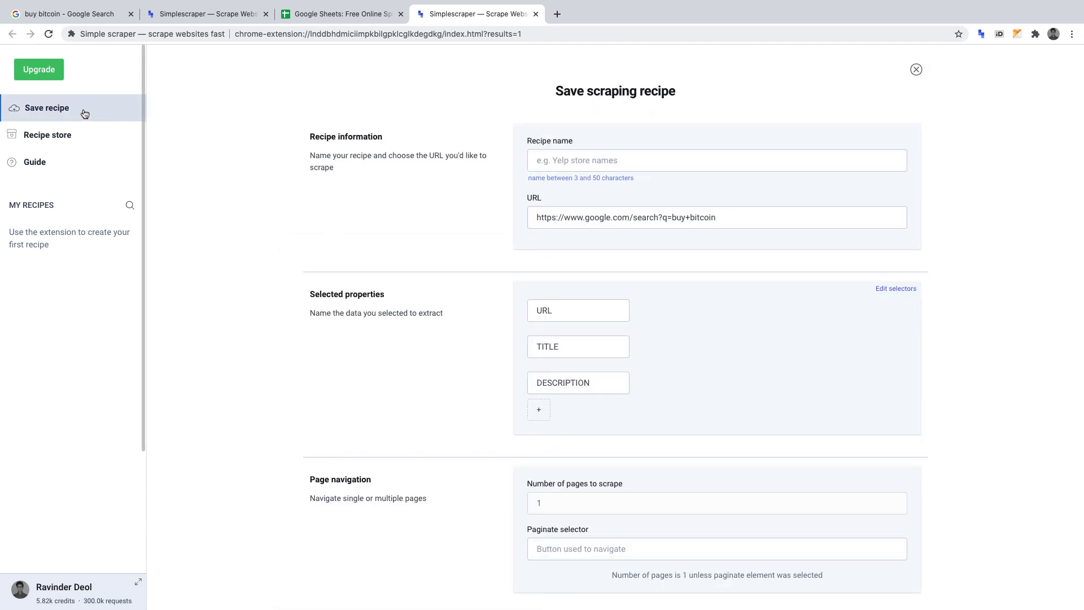
scroll(318, 276, down, 4)
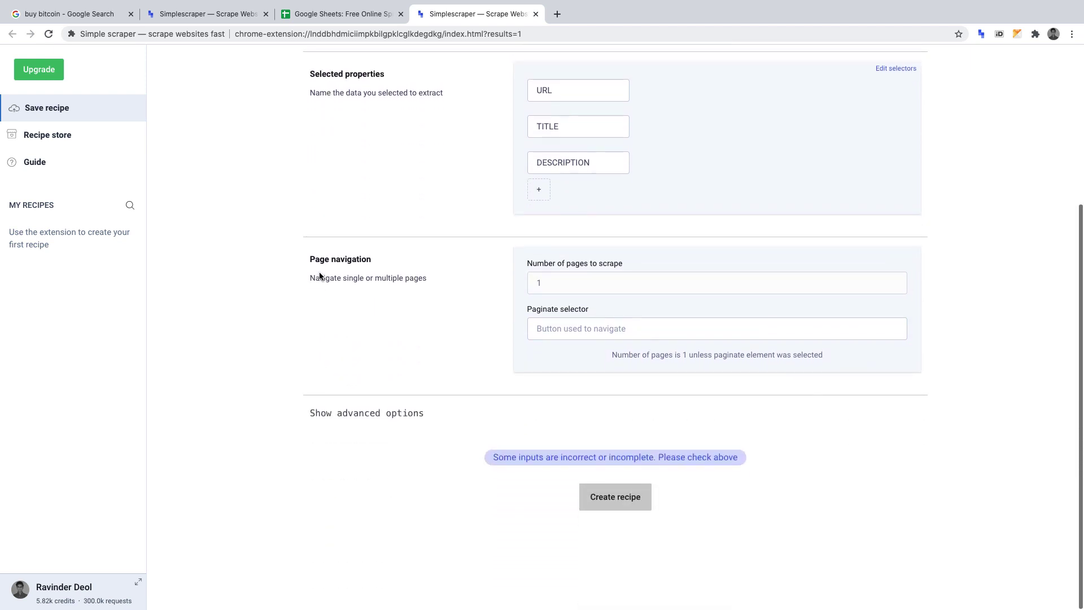
scroll(319, 276, up, 4)
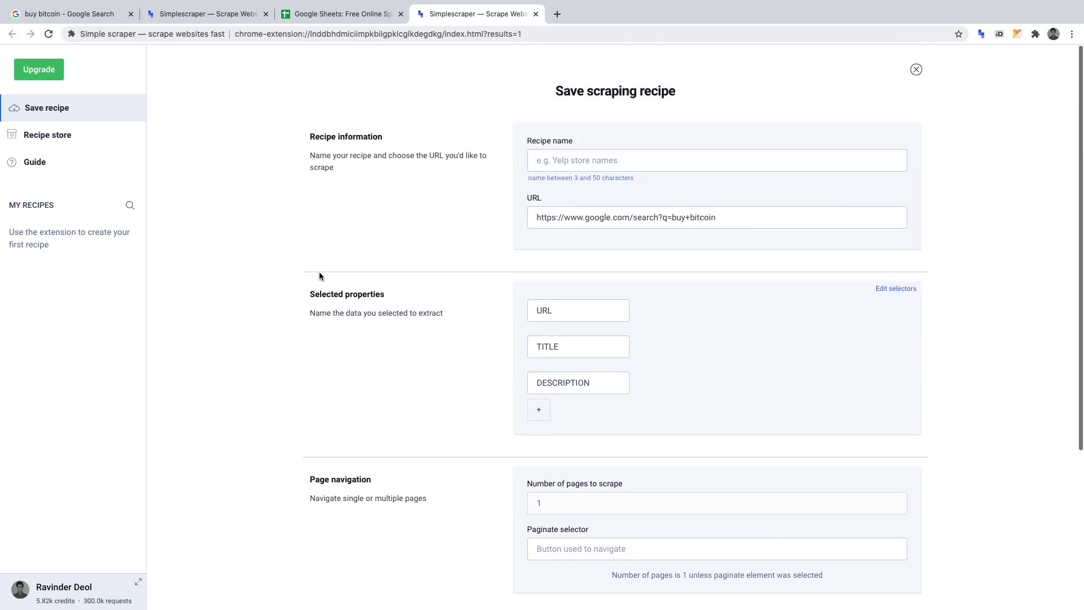
click(596, 168)
text(SE)
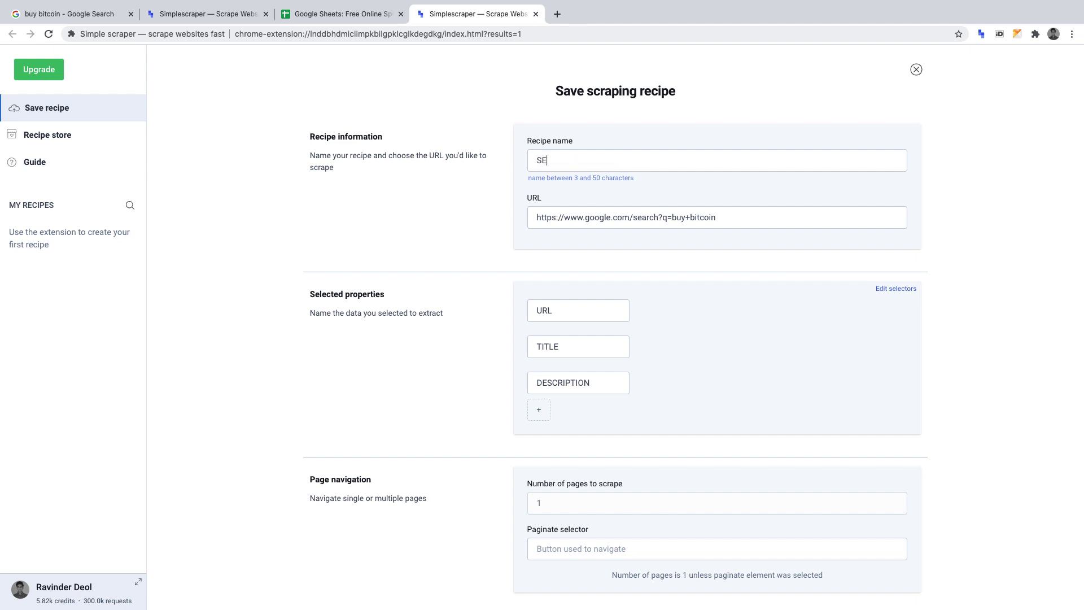
text(RP Craw)
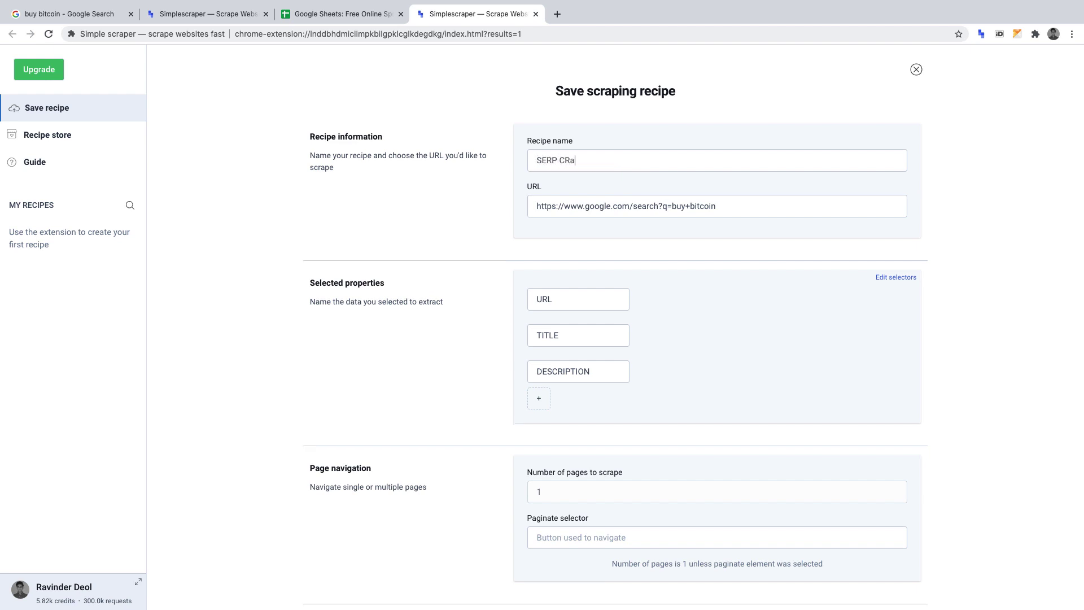
text(ler)
scroll(623, 206, down, 2)
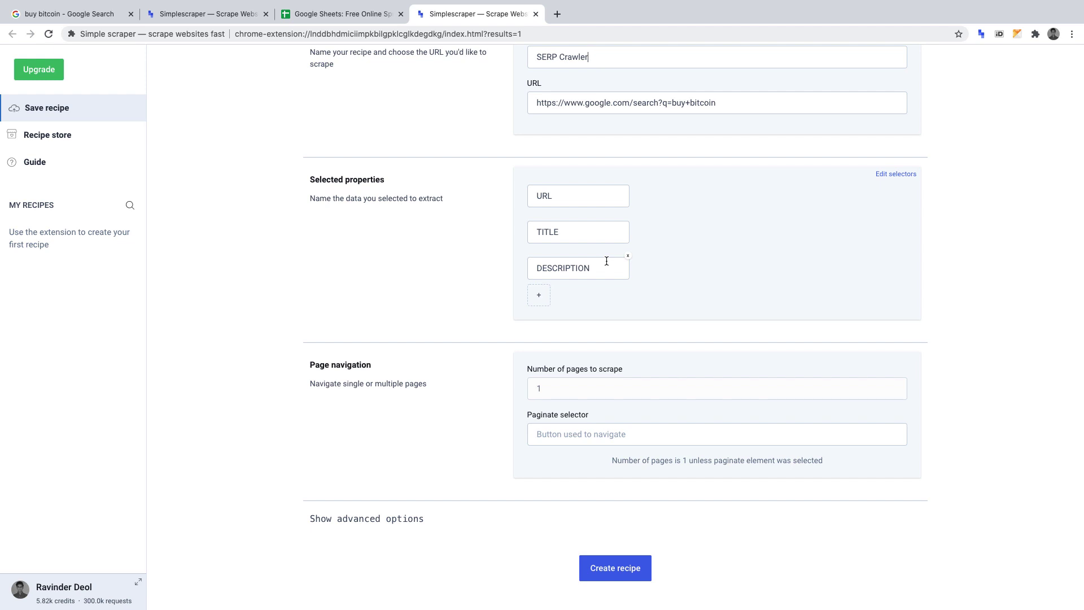
scroll(606, 261, down, 1)
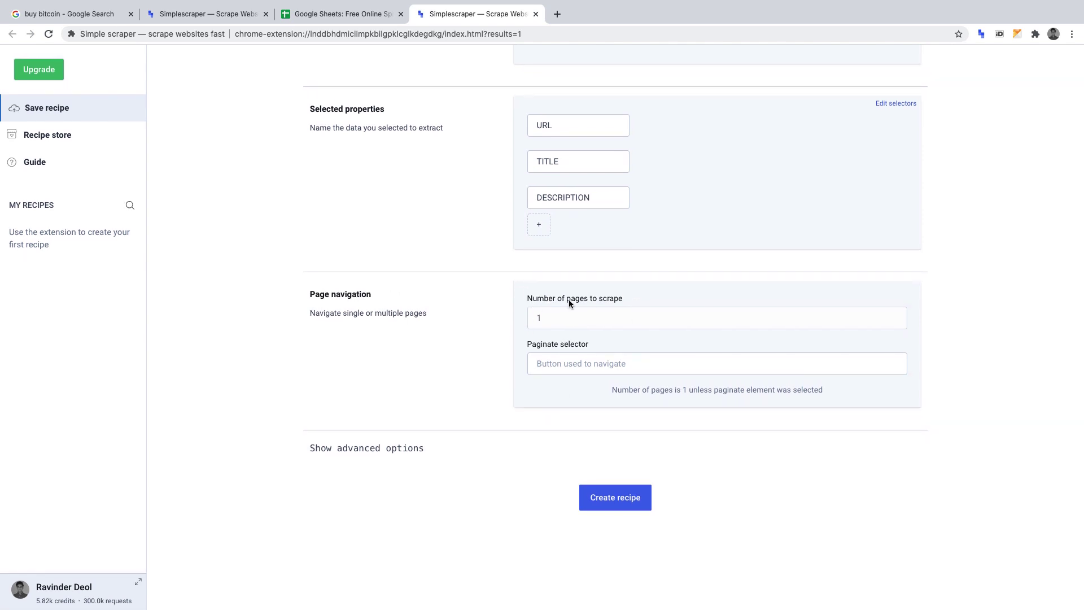
- Create the SERP Crawler recipe and open its page
click(593, 499)
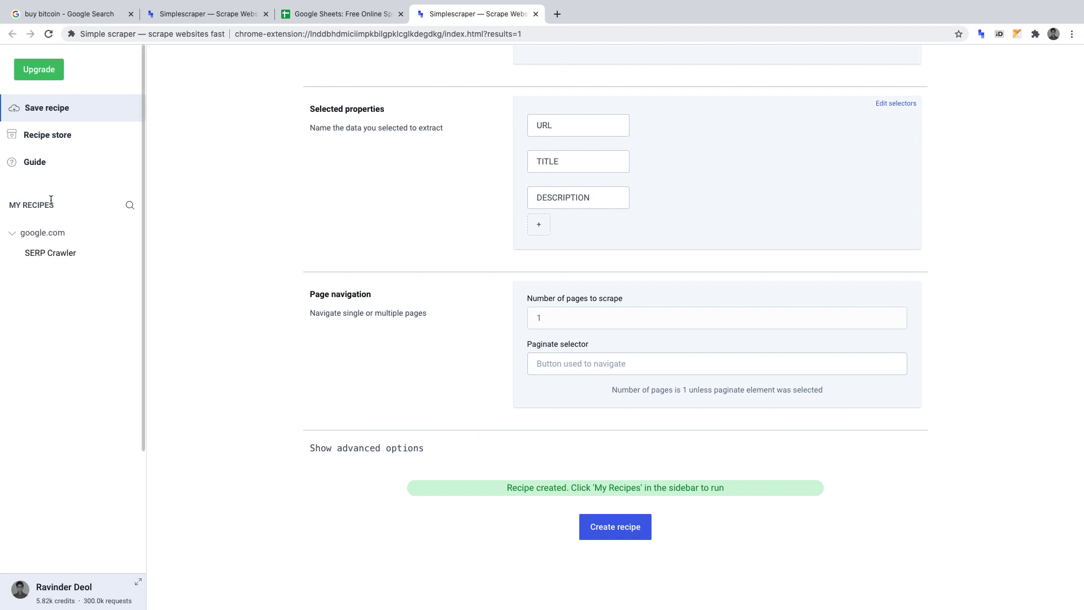
click(73, 252)
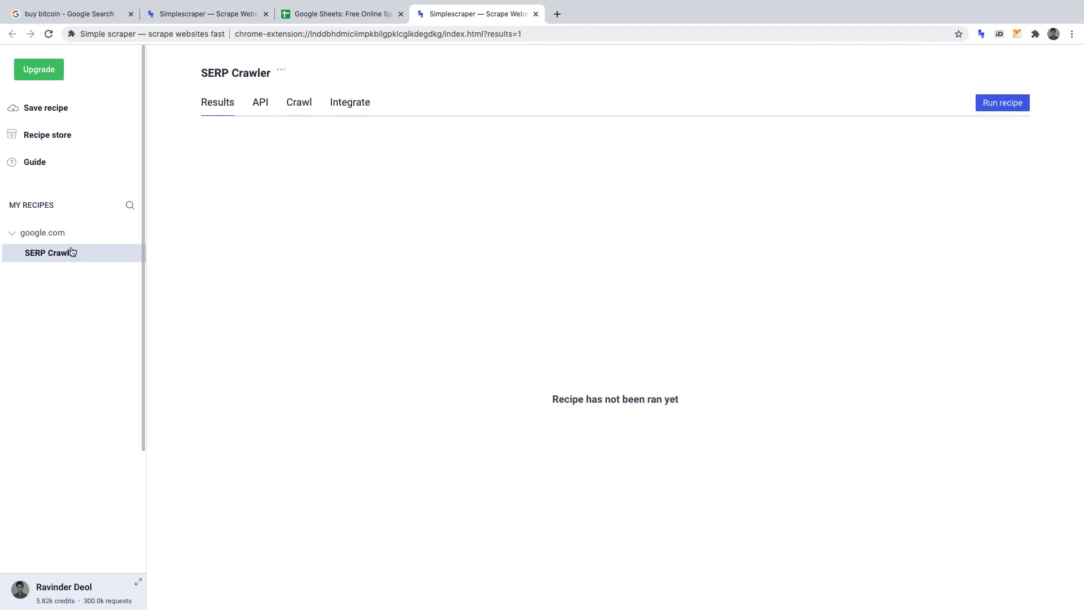
click(351, 104)
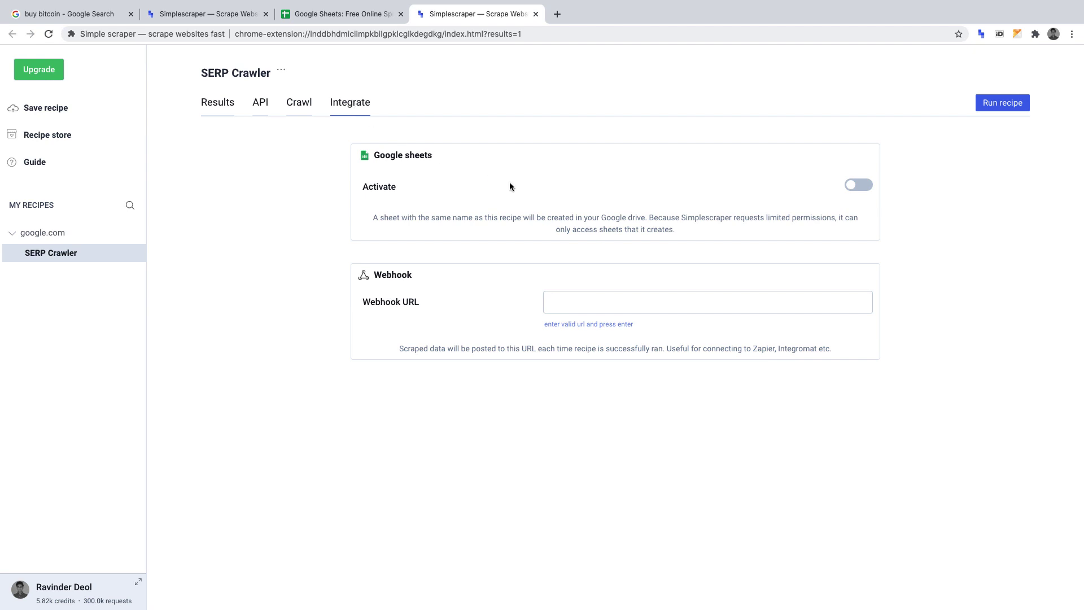
- Enable the Google Sheets integration with the 'Replace previous results' save method
click(850, 191)
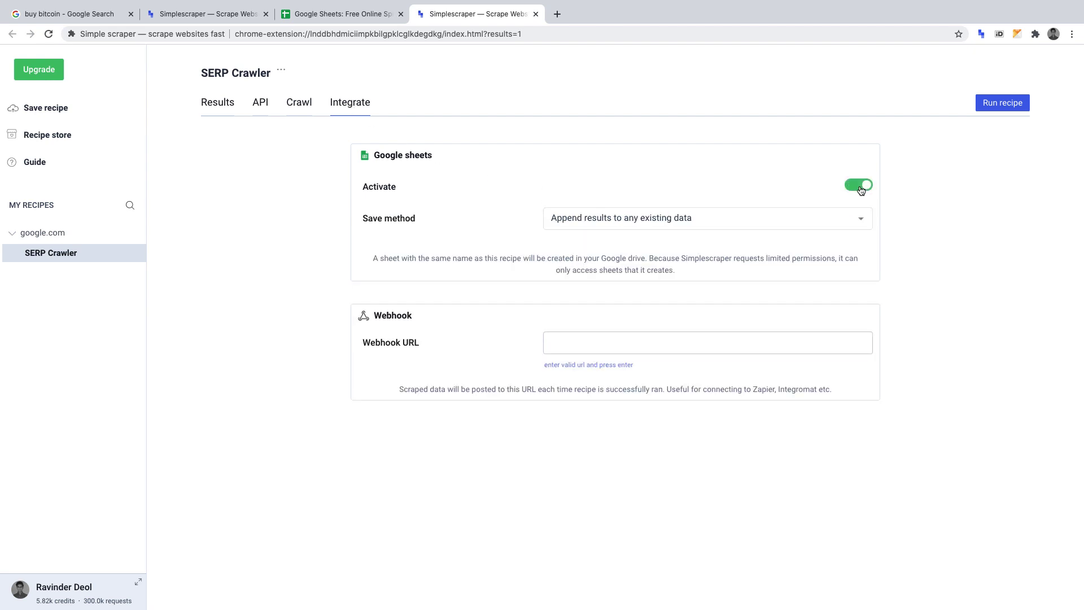
click(742, 221)
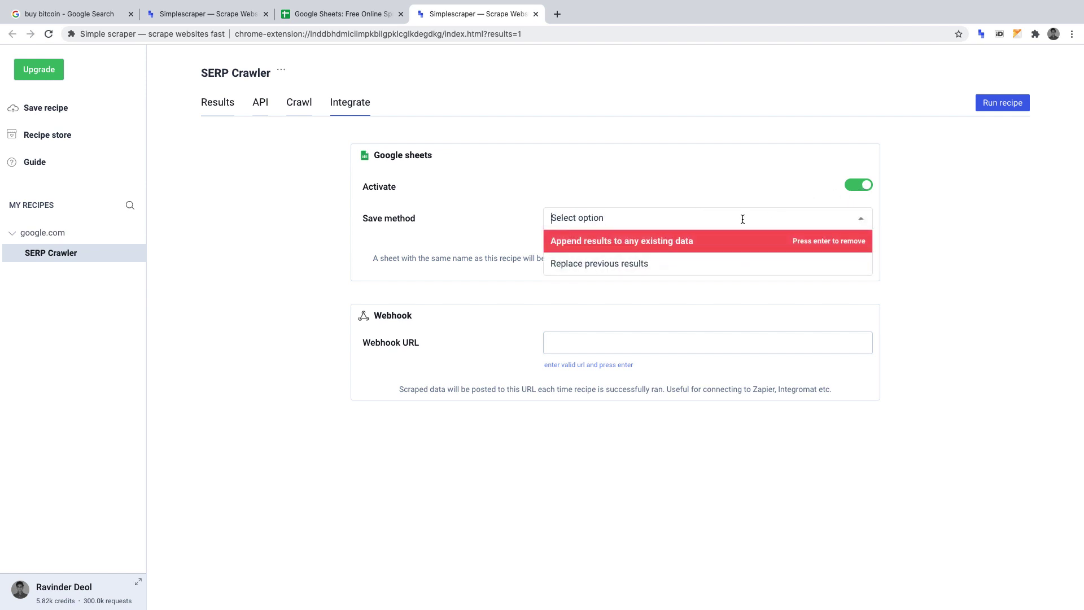
click(730, 264)
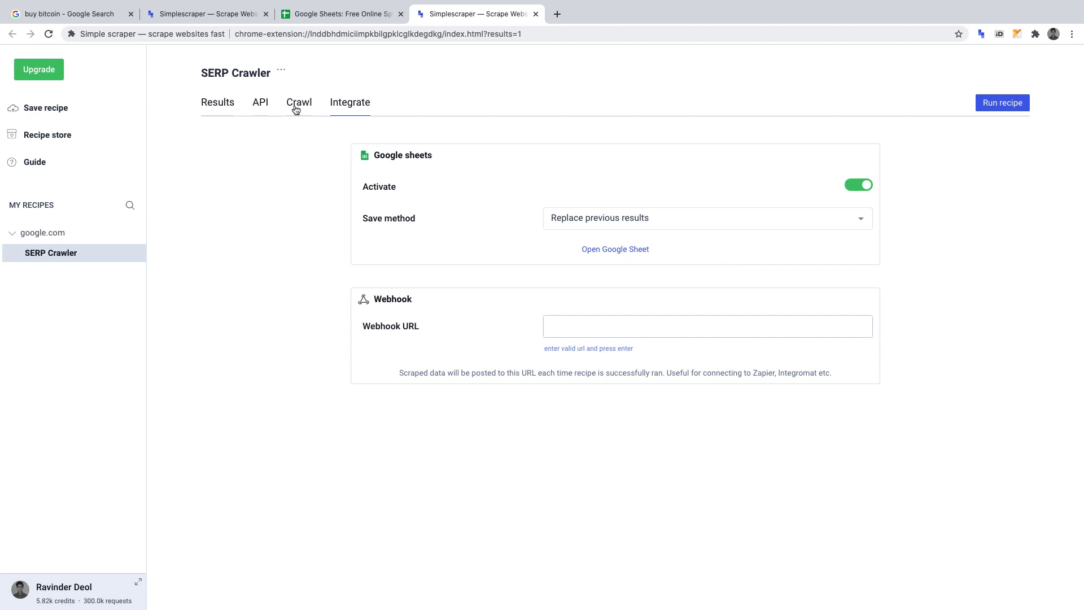
- Enter the buy bitcoin search URL in Crawl URLs, plus a second copy changed to buy ethereum
click(298, 107)
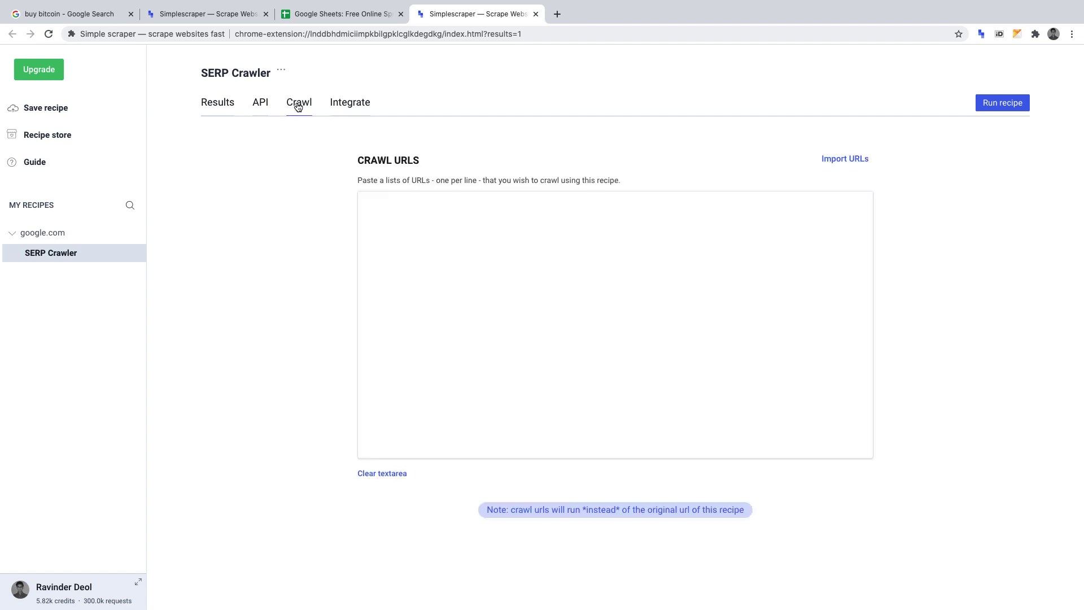
click(437, 232)
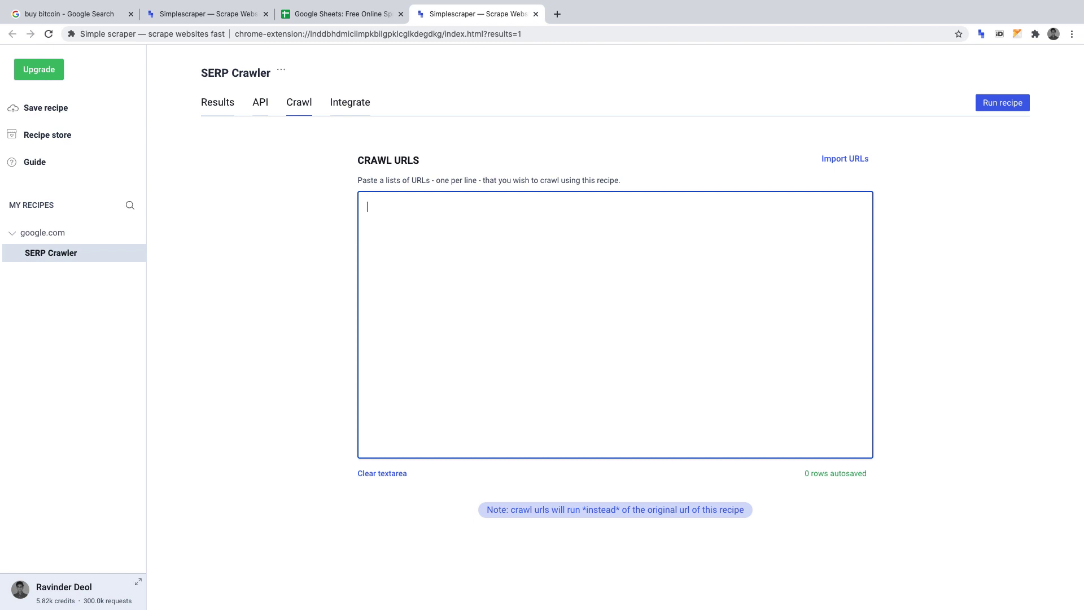
text(google.com/search?q=buy+bitcoin)
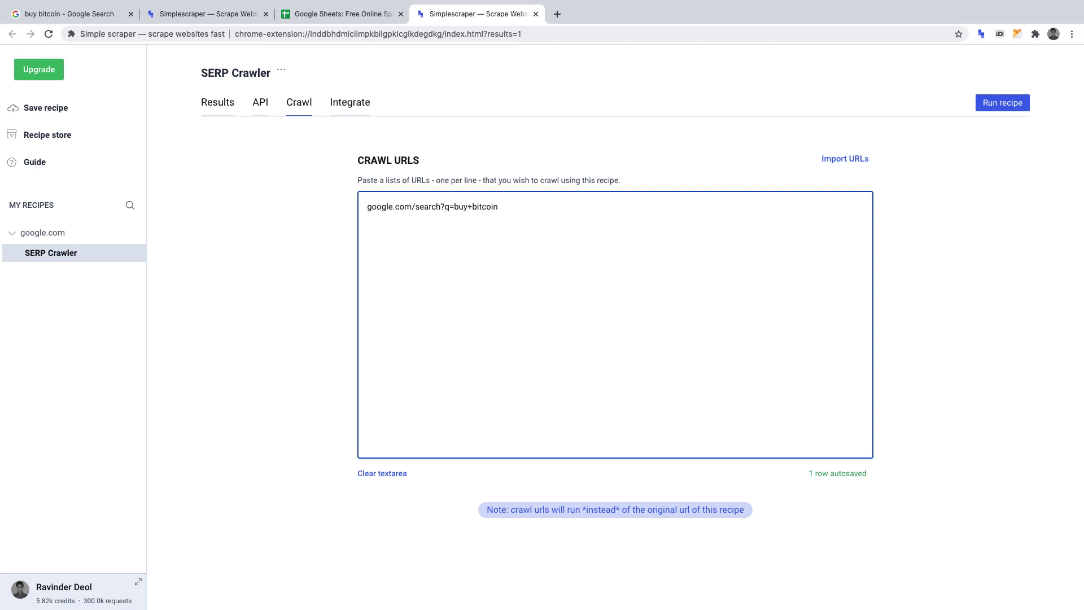
key(Return)
text(google.com/search?q=buy+bitcoin)
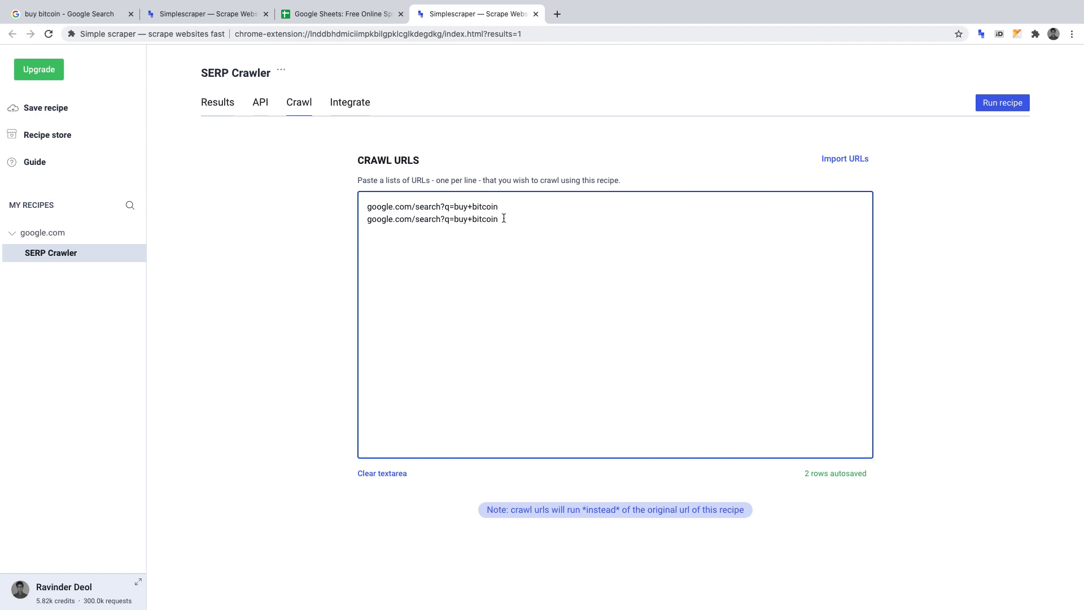
key(BackSpace)
key(BackSpace)
key(BackSpace)
key(BackSpace)
key(BackSpace)
key(BackSpace)
text(ethereum)
triple_click(477, 218)
key(ctrl+c)
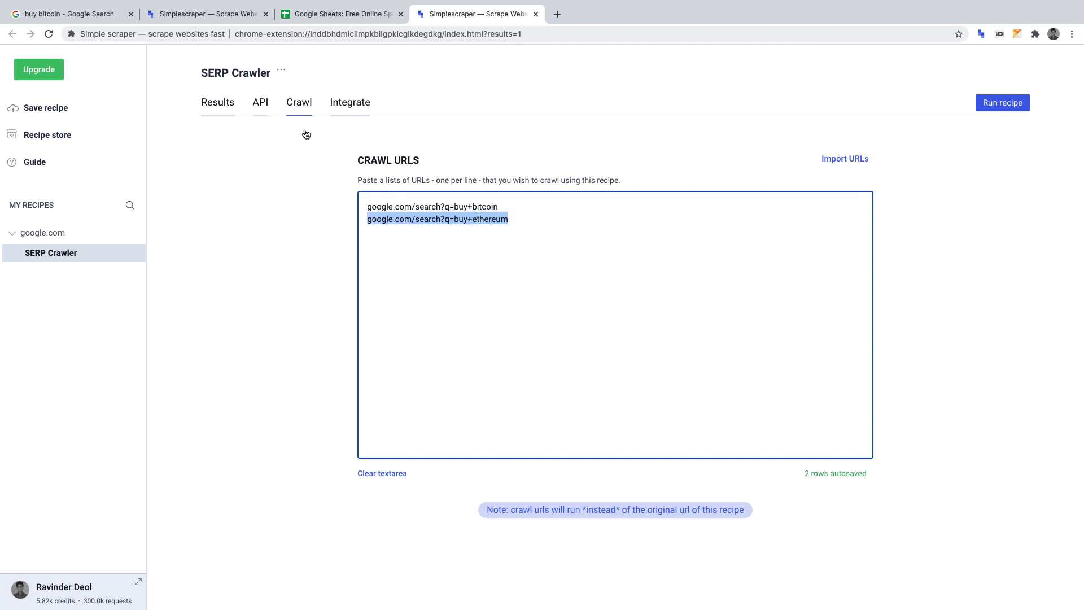
click(99, 17)
- Load the Google results for the pasted 'buy ethereum' search URL and scroll through them
click(129, 34)
key(ctrl+v)
key(Return)
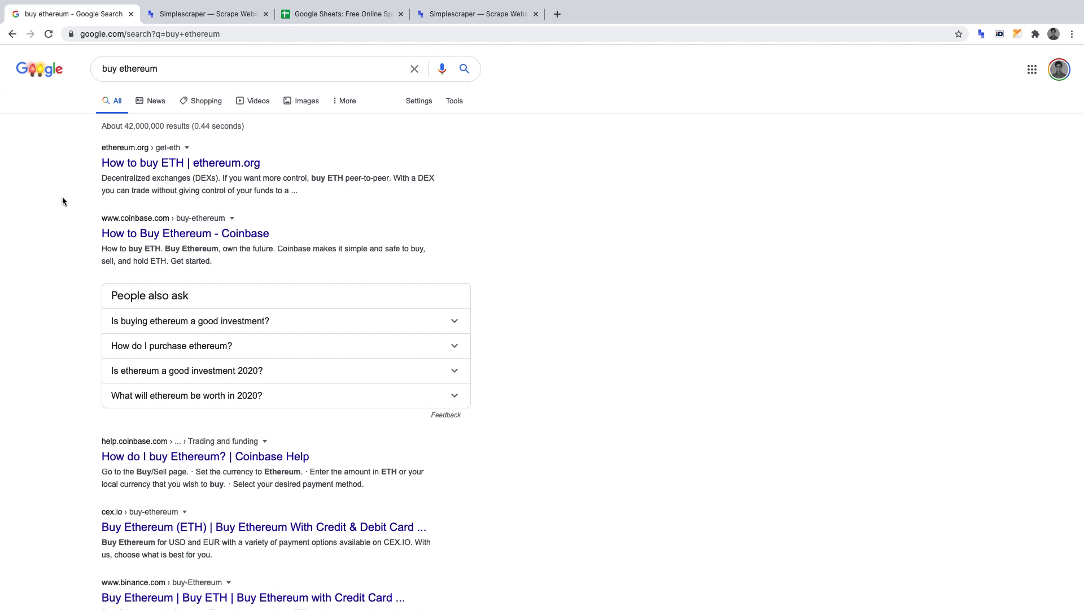
scroll(62, 198, down, 6)
scroll(62, 201, down, 5)
scroll(62, 200, up, 4)
scroll(62, 200, up, 8)
- Add google.com/search?q=buy+cryptocurrency as line 3 by editing a pasted copy of the ethereum URL
click(487, 23)
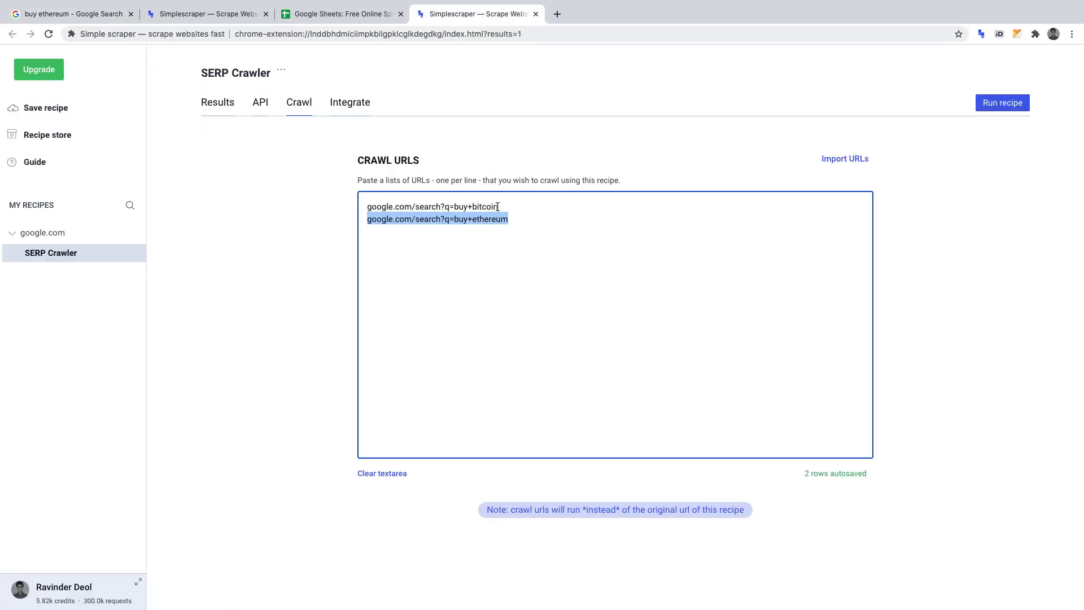
click(518, 258)
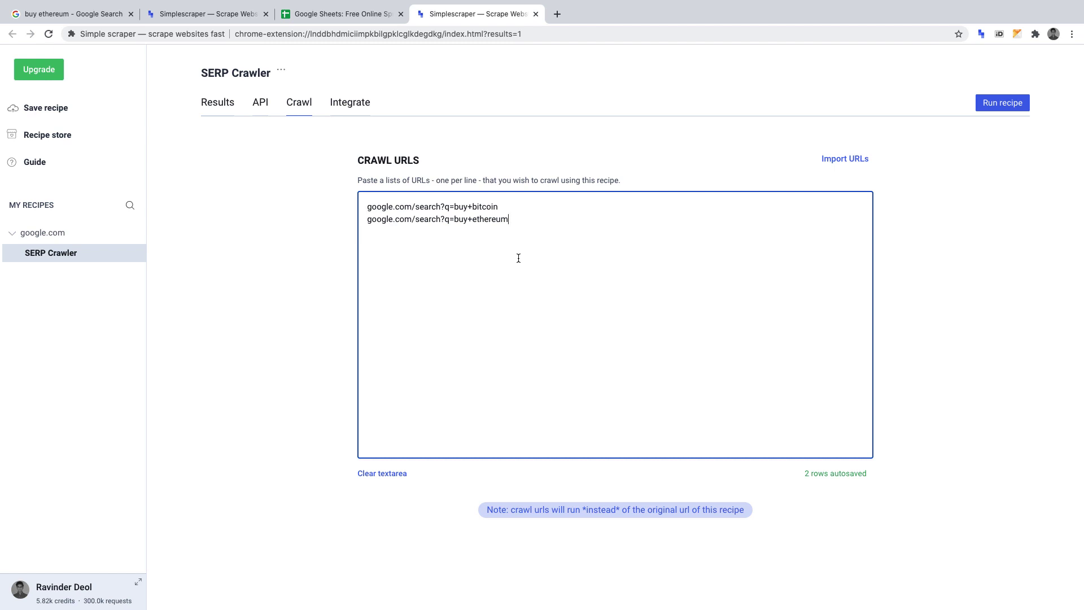
text(google.com/search?q=buy+ethereum)
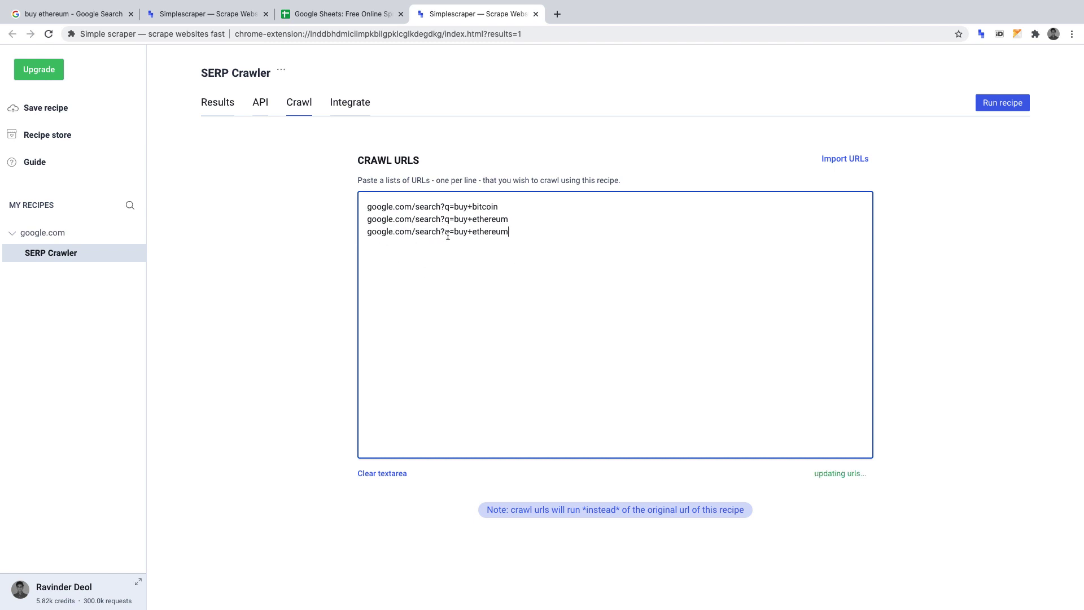
click(509, 231)
key(BackSpace)
key(BackSpace)
key(BackSpace)
key(BackSpace)
key(BackSpace)
key(BackSpace)
key(BackSpace)
text(cryptocurrency)
drag(535, 230, 358, 233)
key(super+c)
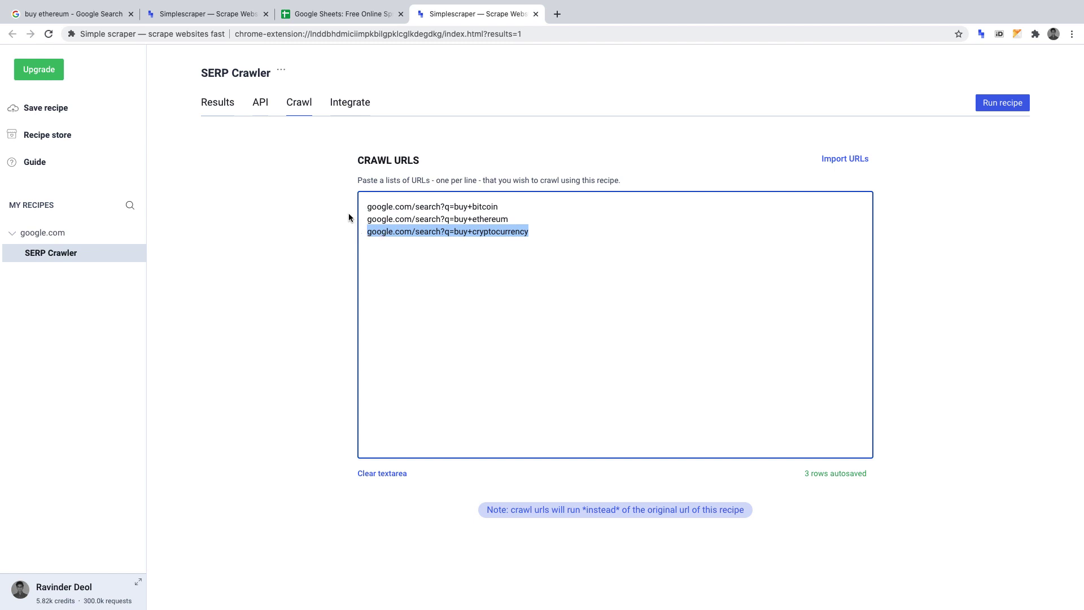
- Load the 'buy cryptocurrency' Google results (about 312,000,000) and scroll through them
click(106, 21)
click(149, 35)
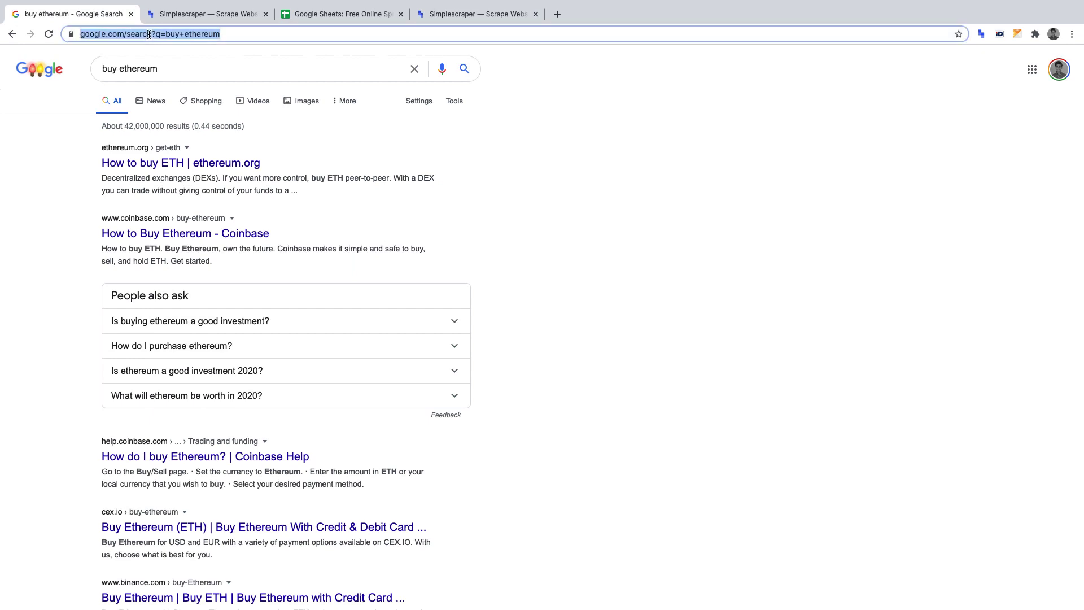
key(super+v)
key(Return)
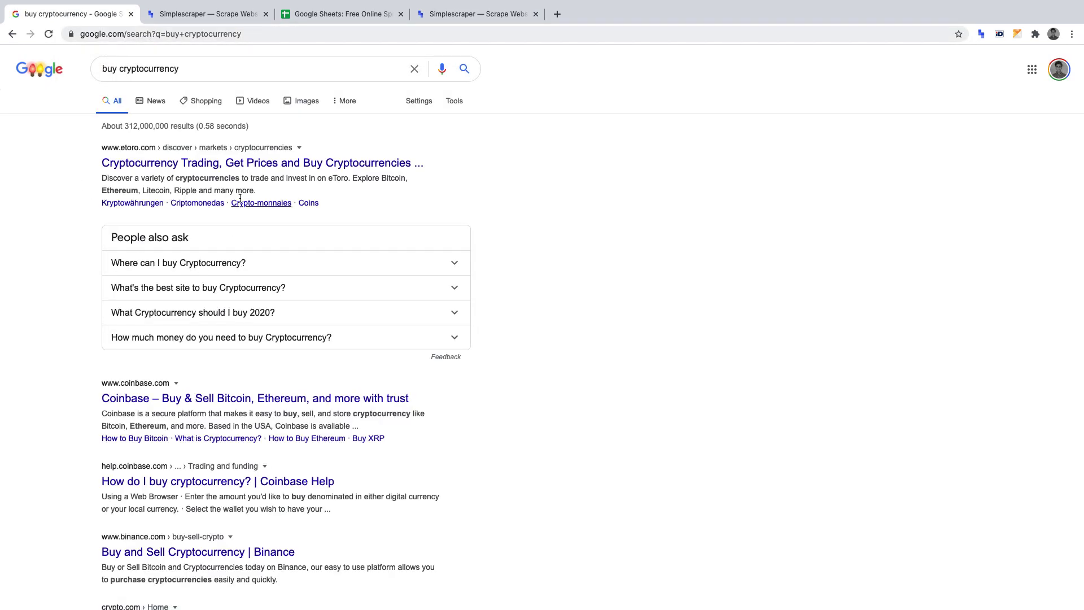
scroll(79, 209, down, 8)
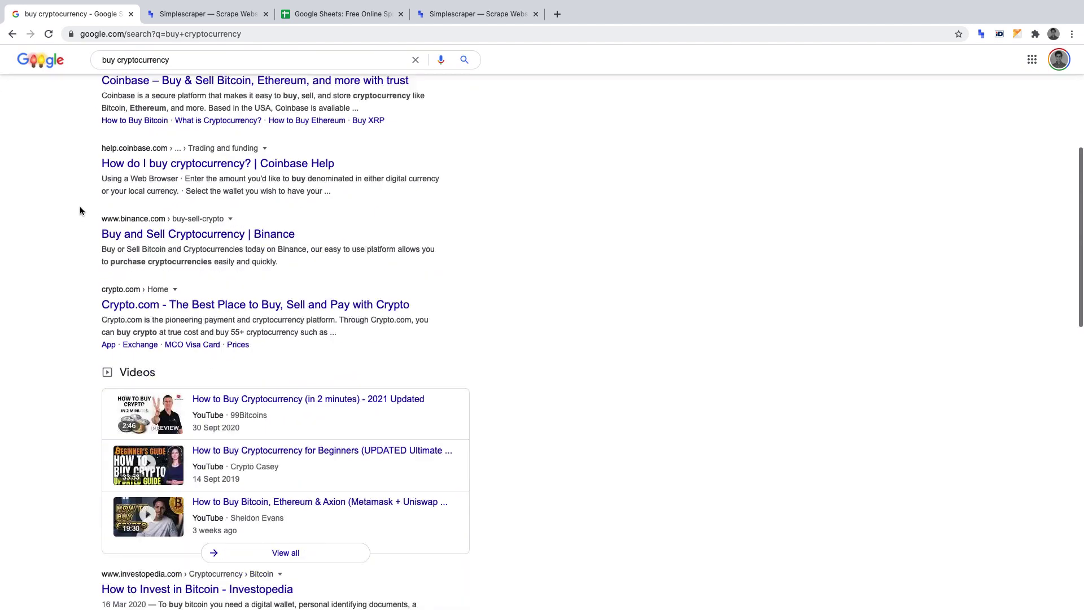
scroll(80, 211, down, 8)
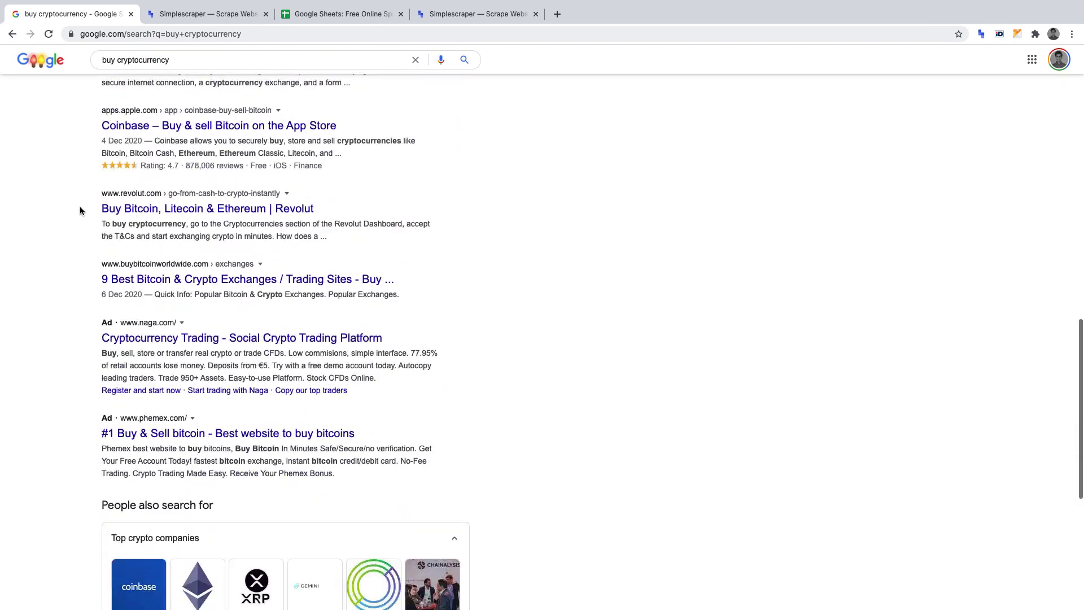
scroll(79, 210, up, 8)
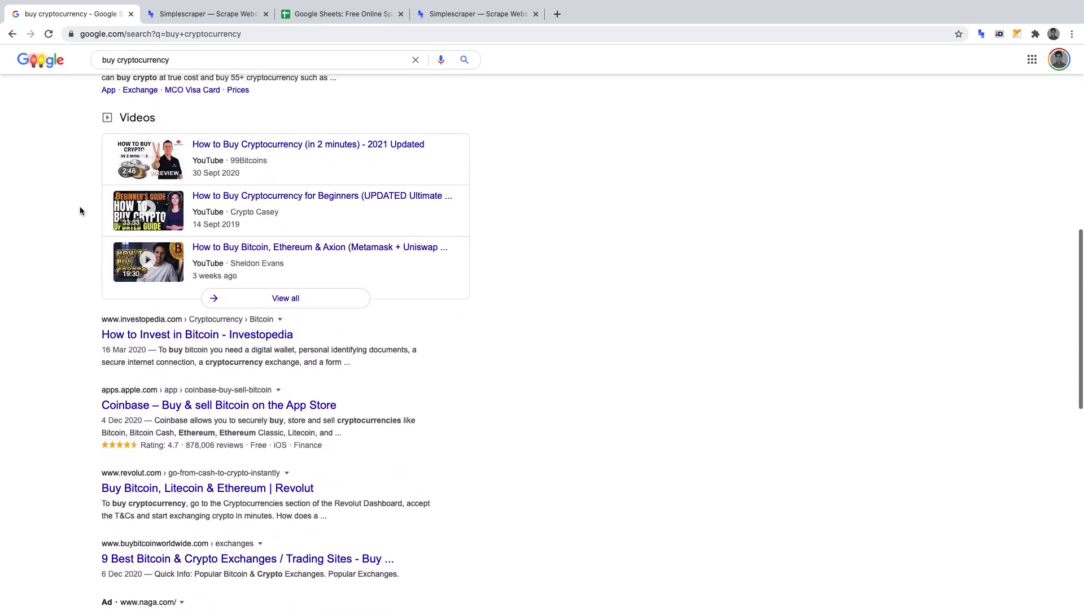
scroll(80, 211, up, 6)
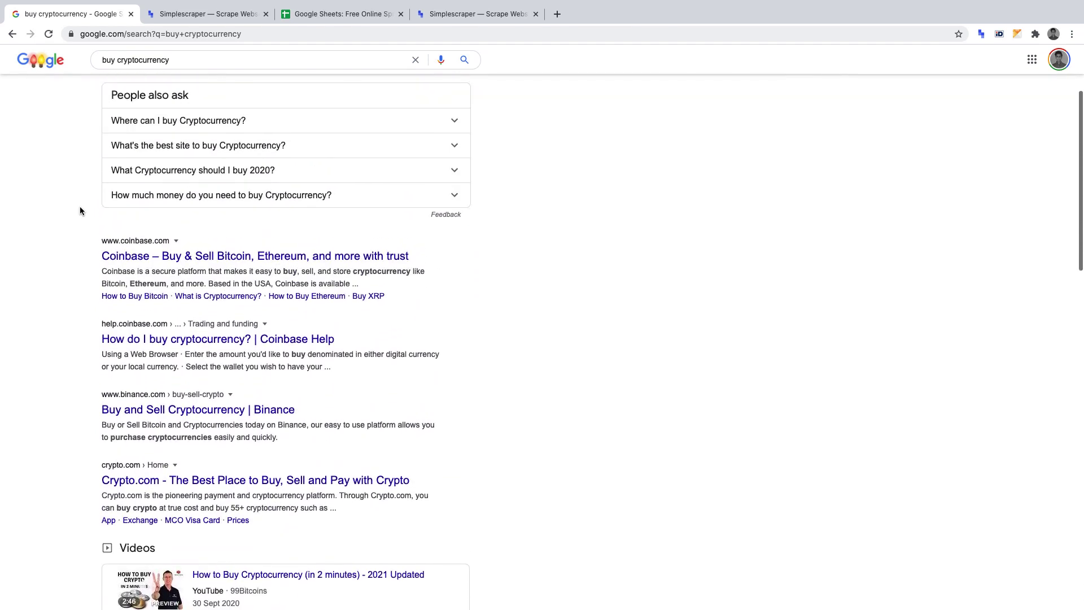
scroll(79, 211, up, 1)
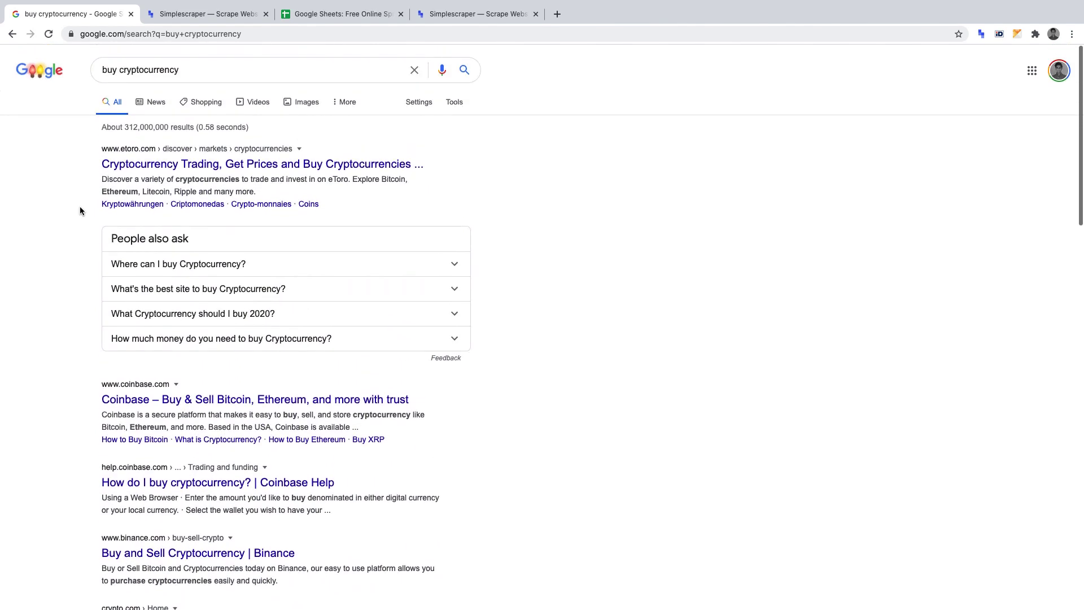
- Check the third crawl URL, then run the recipe on all three searches, dropping credits to 5.80k
click(487, 14)
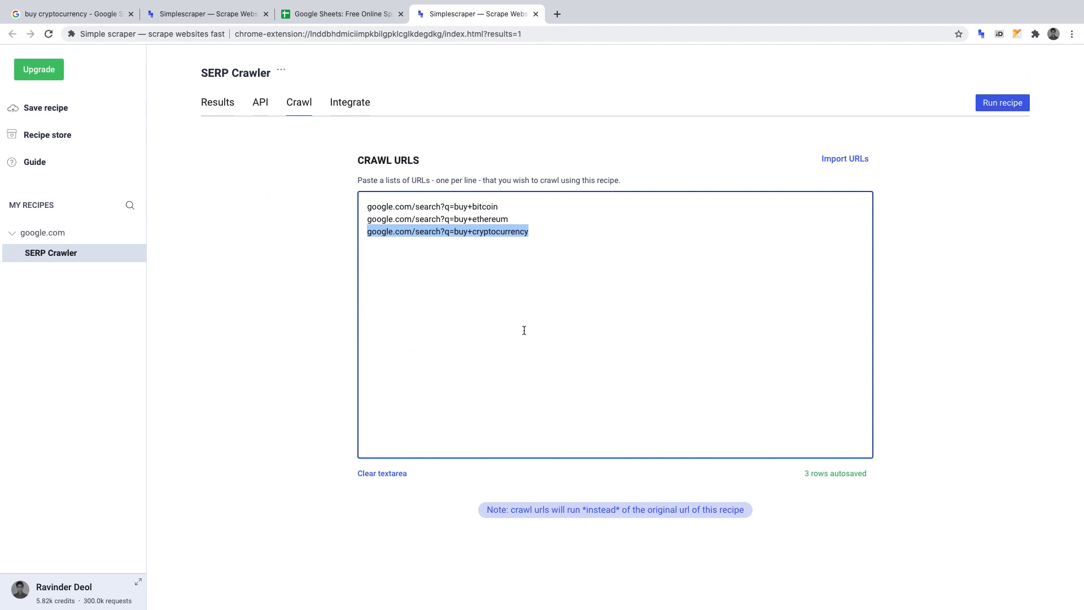
click(570, 329)
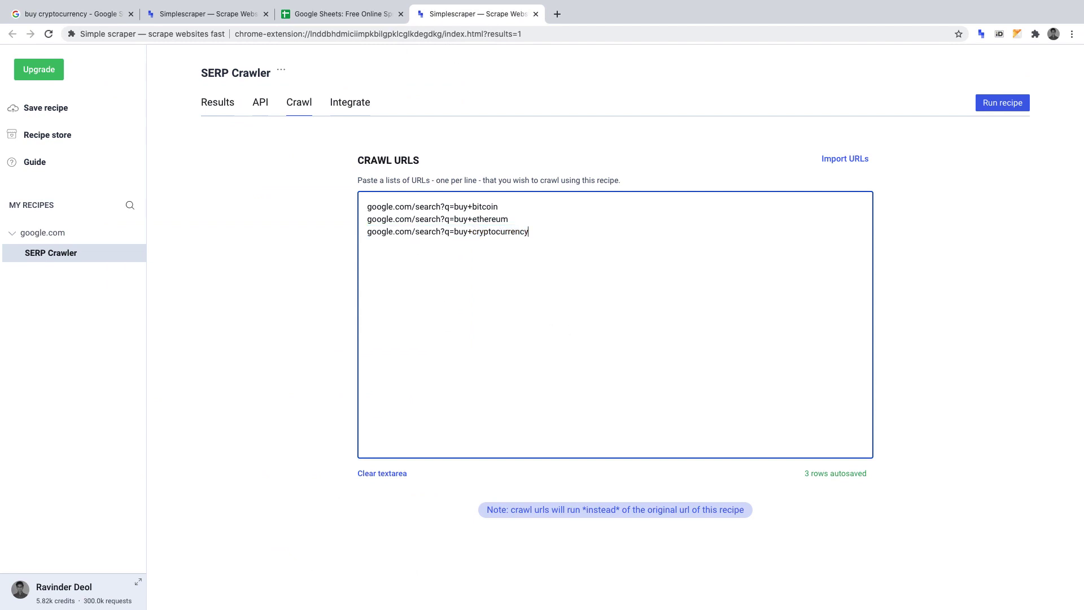
double_click(469, 232)
click(550, 255)
click(1002, 104)
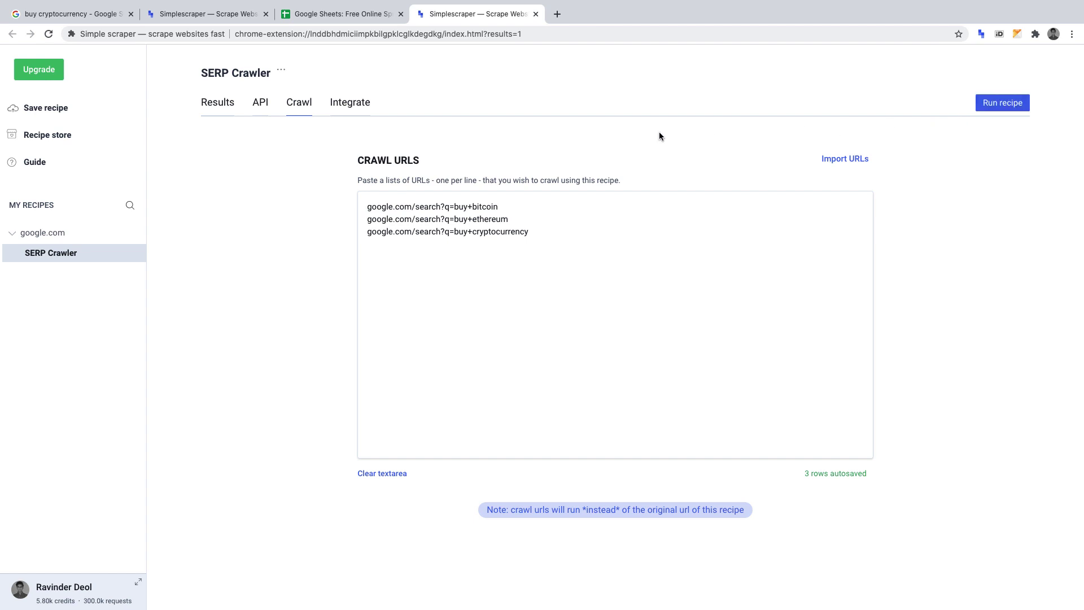
- Review the latest run's results: 3 pages, 40 rows, 320 properties in 14 seconds
click(204, 105)
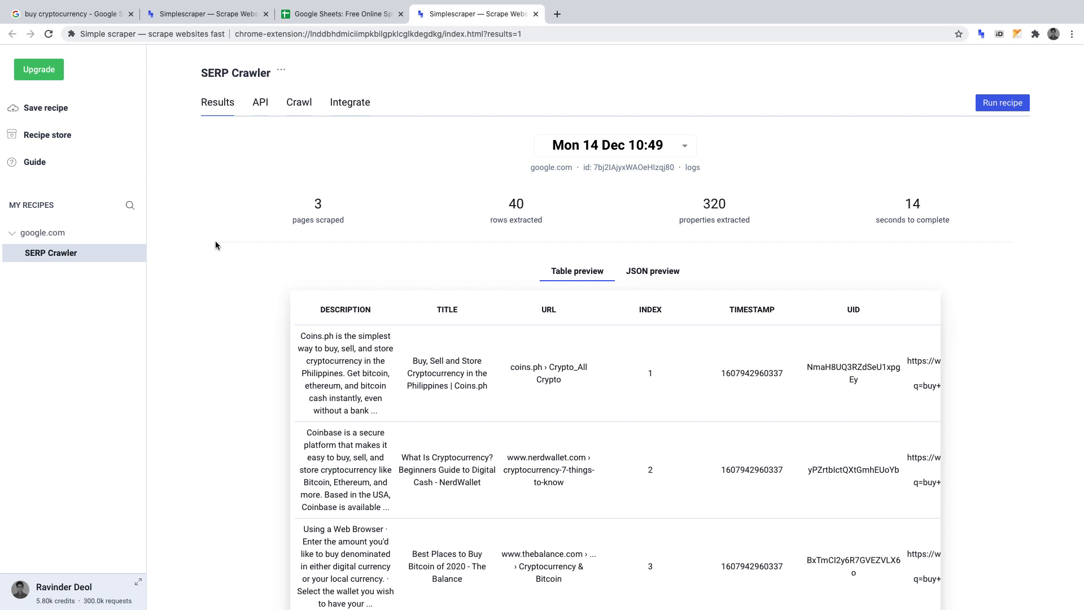
scroll(215, 244, down, 2)
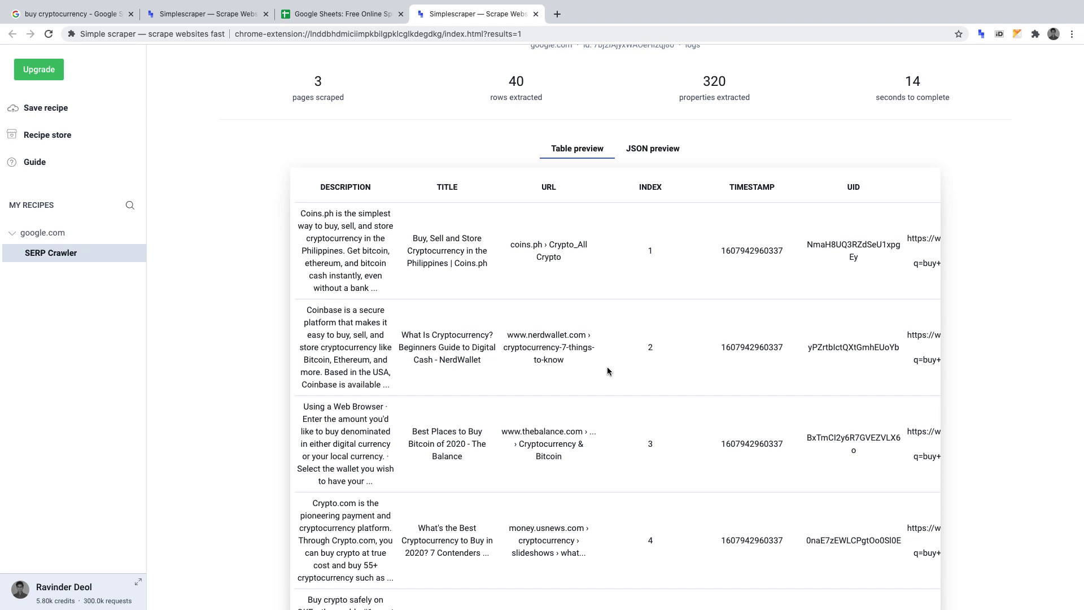
scroll(607, 367, up, 3)
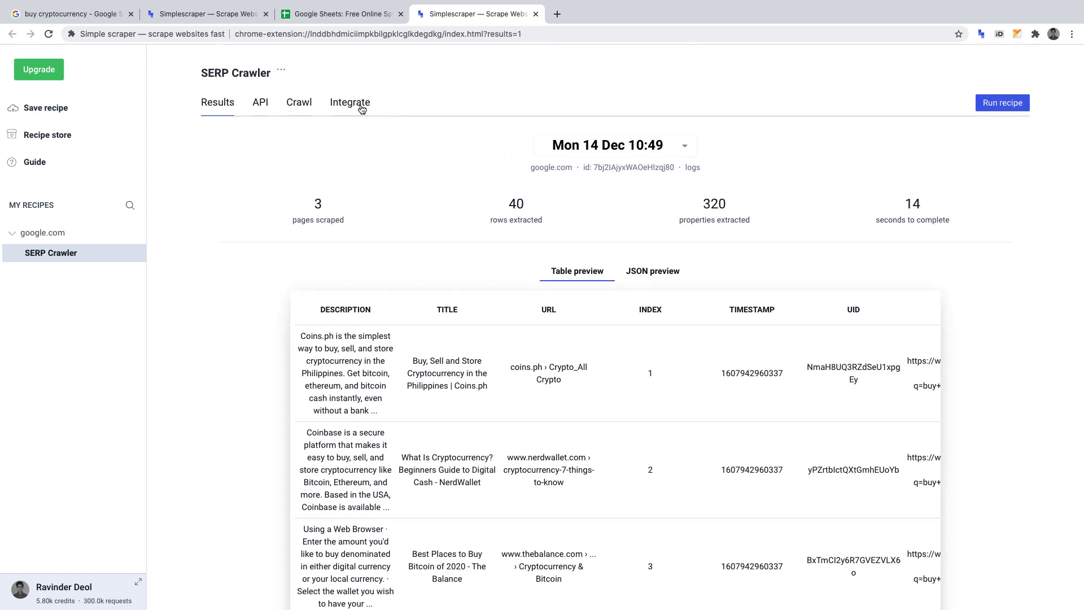
- Open the exported 'simplescraper - SERP Crawler' spreadsheet from the Integrate settings
click(362, 107)
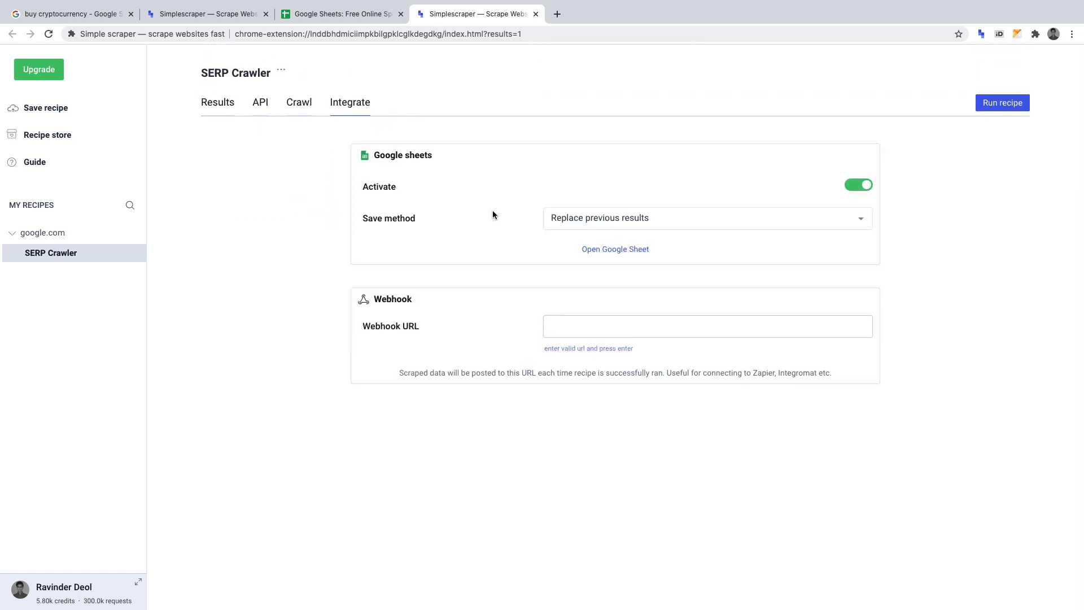
click(613, 249)
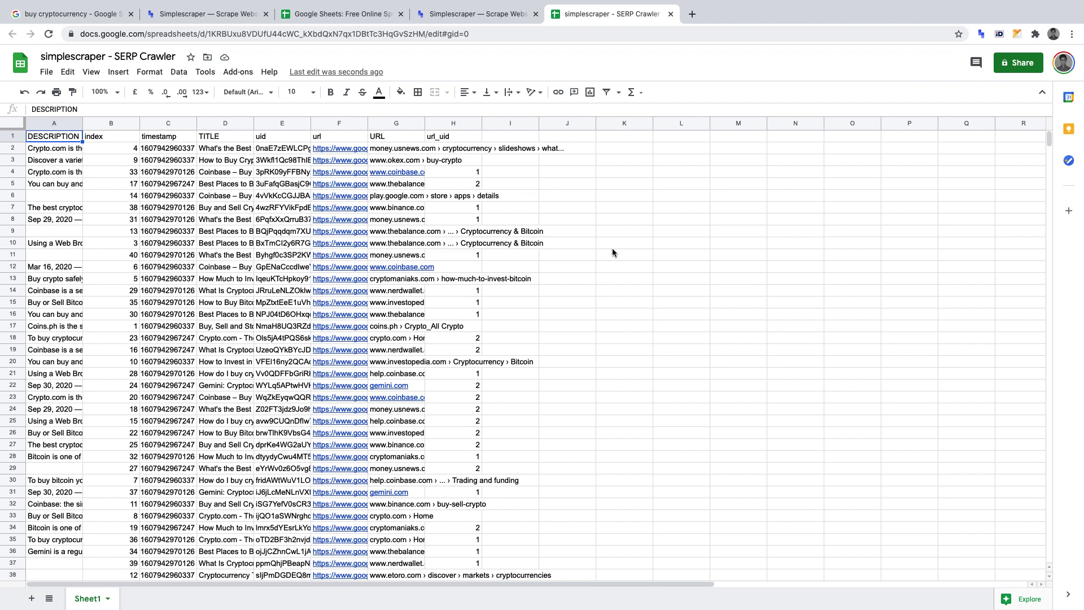
- Go back to the SERP Crawler Results table showing the 40 extracted rows
click(465, 21)
click(208, 102)
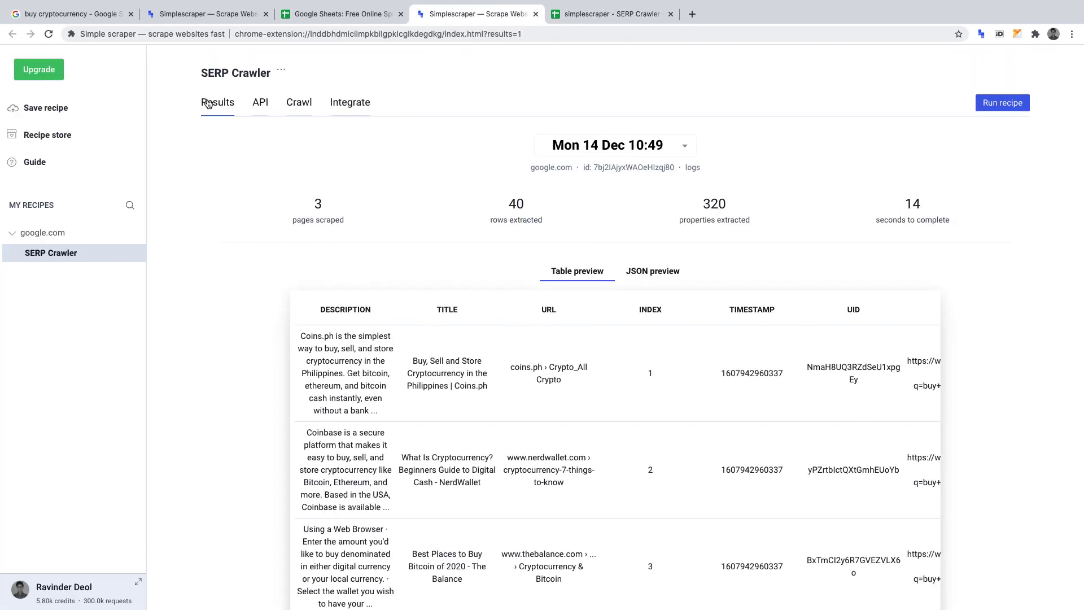